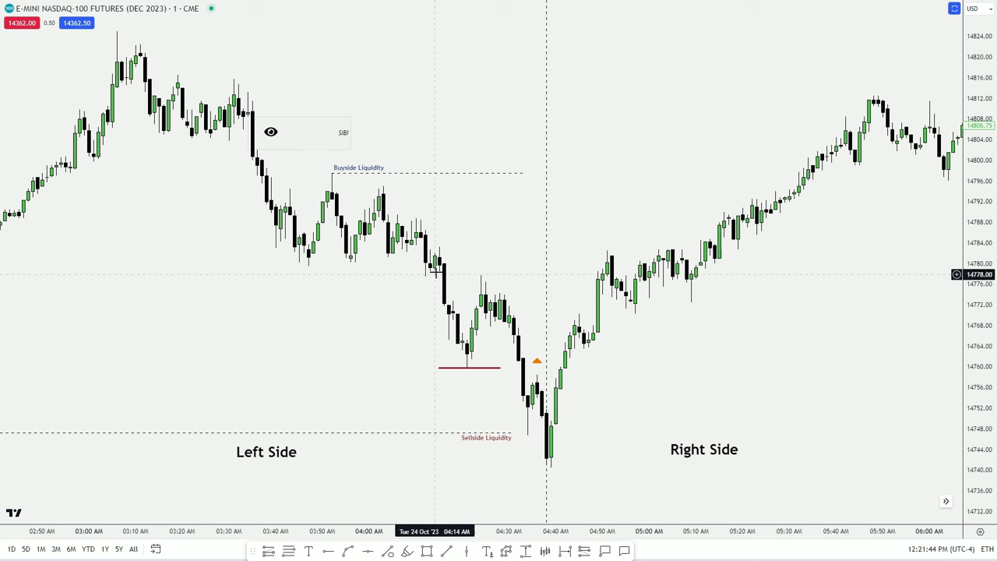
# Step: Draw a rectangle over the bearish gap from 14778.50 to 14772.00, spanning 04:15 to 05:17 AM
pyautogui.click(426, 550)
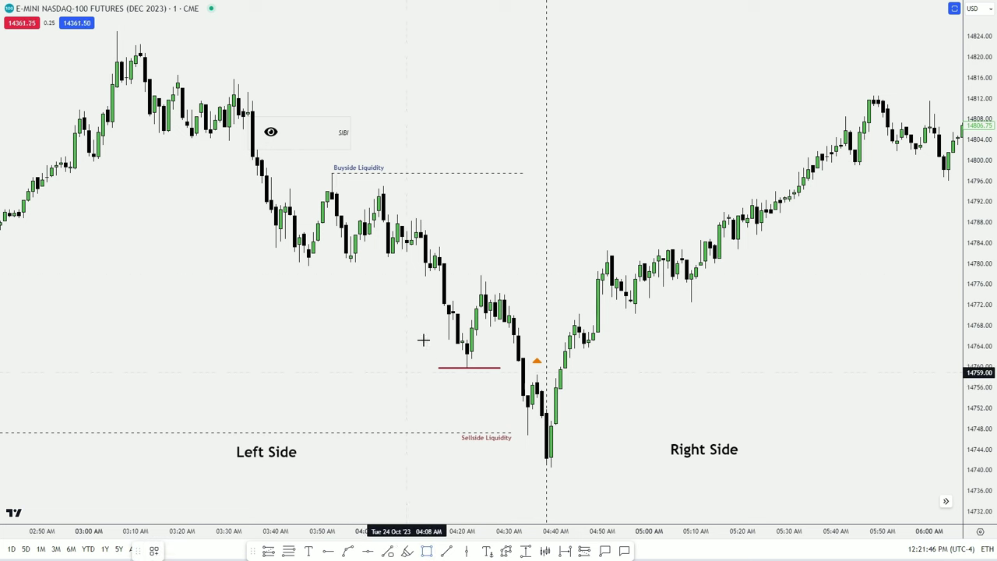
pyautogui.moveTo(438, 271)
pyautogui.mouseDown()
pyautogui.moveTo(450, 305)
pyautogui.moveTo(728, 300)
pyautogui.mouseUp()
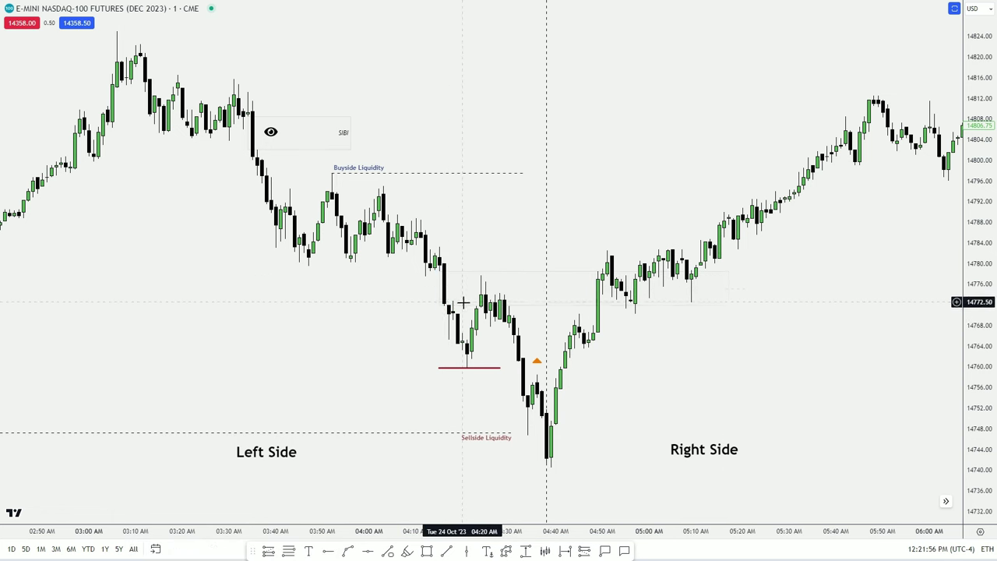
pyautogui.click(441, 291)
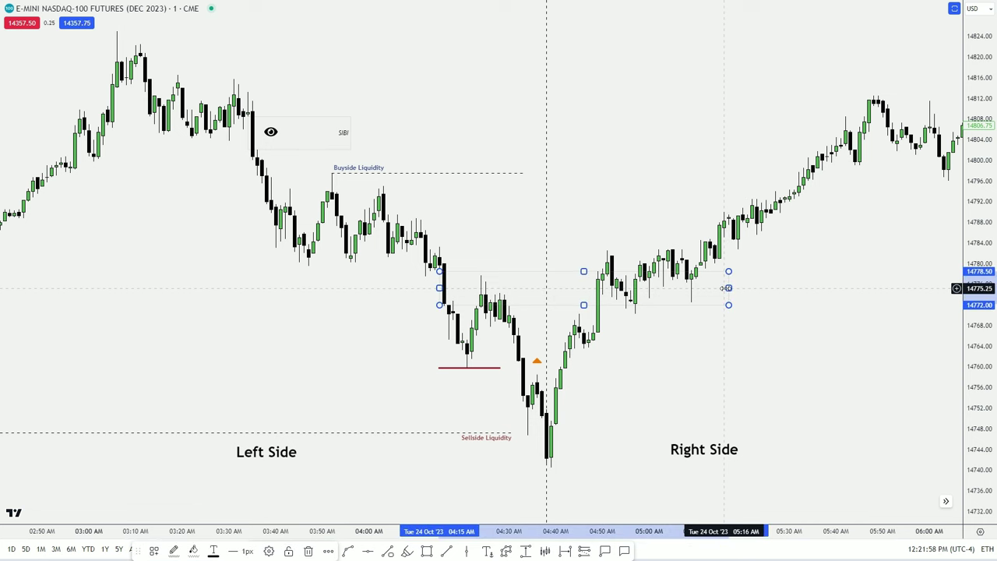
# Step: Make the rectangle's orange background more opaque and its grey border fully transparent
pyautogui.doubleClick(472, 273)
pyautogui.click(491, 239)
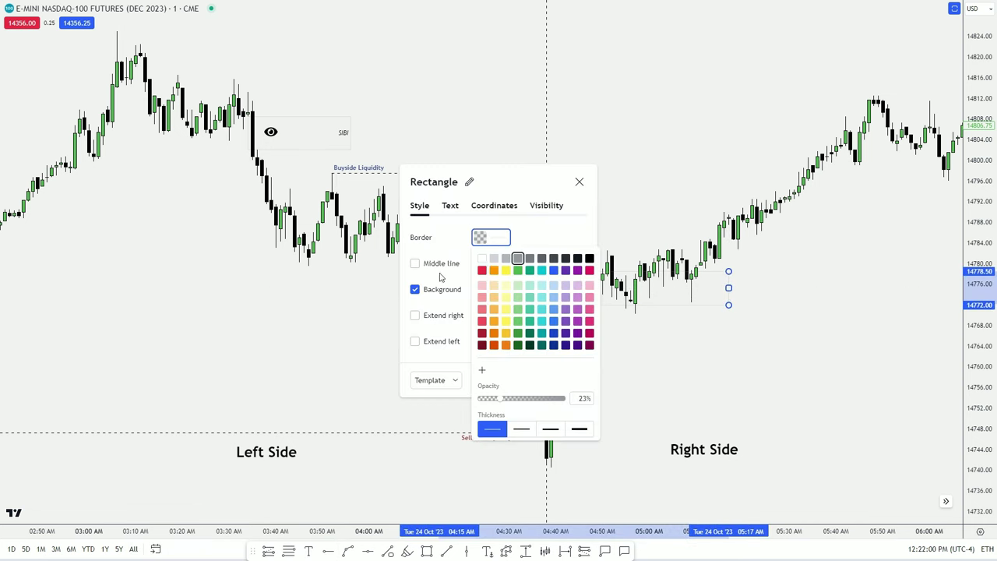
pyautogui.click(479, 289)
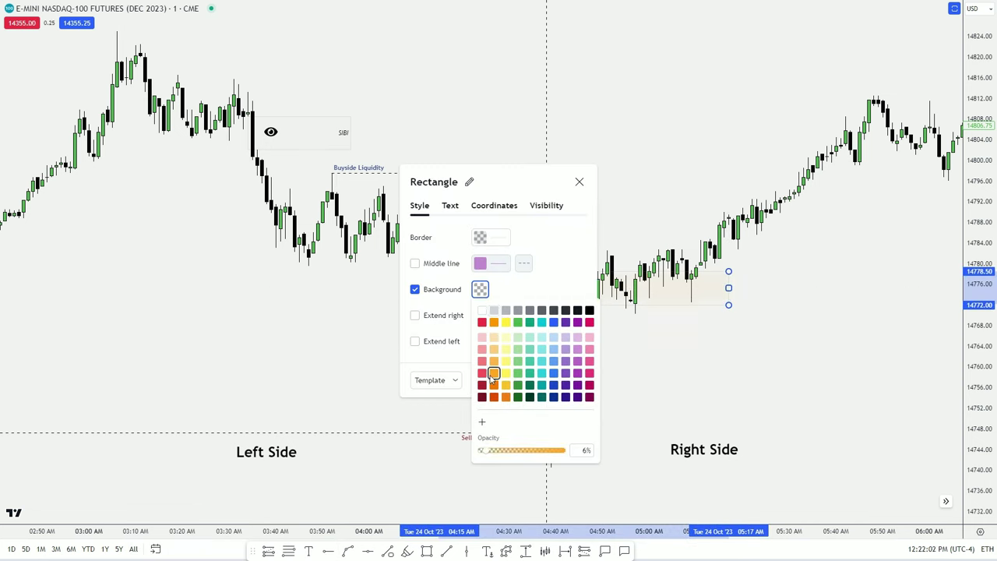
pyautogui.click(491, 239)
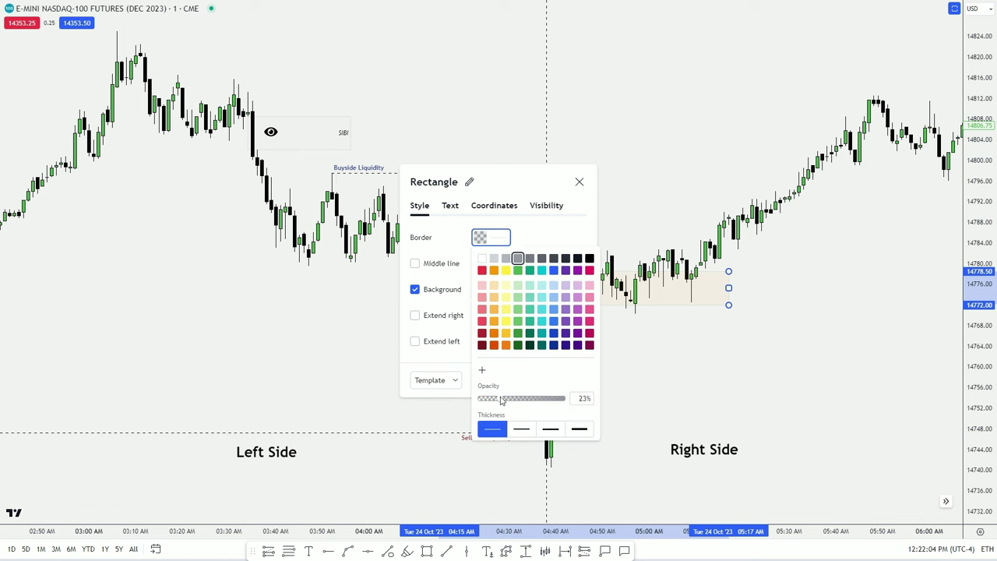
pyautogui.press('Escape')
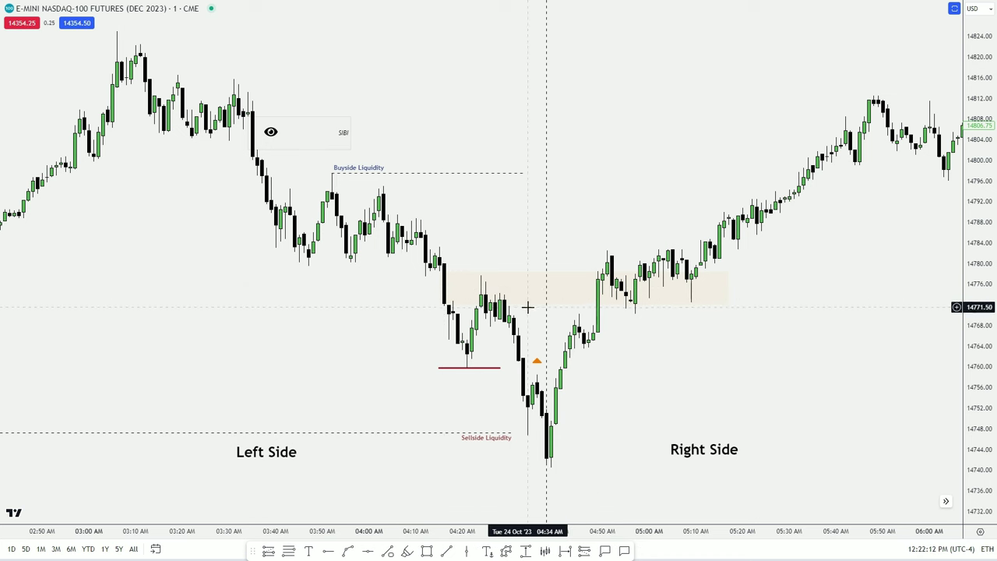
# Step: Duplicate the orange rectangle onto the lower gap and resize it to about 14764.50–14761, from 04:32 to about 04:53 AM
pyautogui.moveTo(529, 310)
pyautogui.mouseDown()
pyautogui.moveTo(543, 384)
pyautogui.moveTo(569, 369)
pyautogui.moveTo(609, 398)
pyautogui.mouseUp()
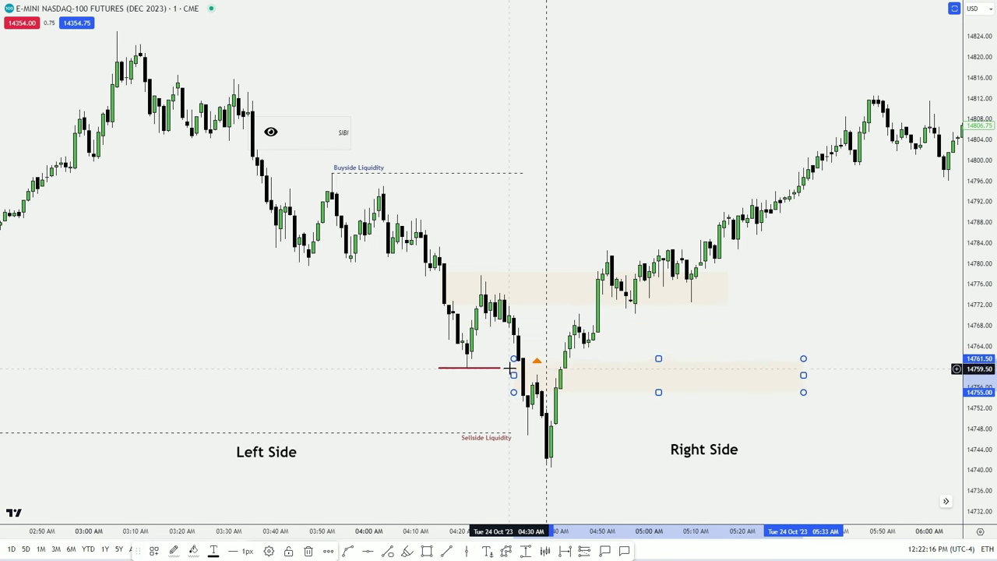
pyautogui.moveTo(513, 392); pyautogui.dragTo(528, 396)
pyautogui.moveTo(528, 358); pyautogui.dragTo(516, 343)
pyautogui.moveTo(514, 395); pyautogui.dragTo(518, 361)
pyautogui.click(546, 263)
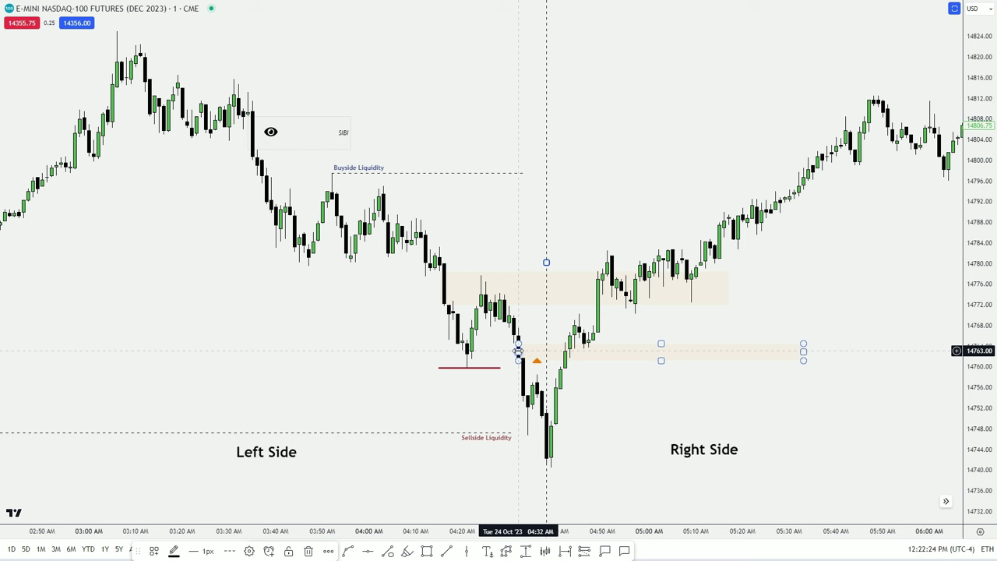
pyautogui.click(799, 353)
pyautogui.moveTo(801, 352); pyautogui.dragTo(616, 357)
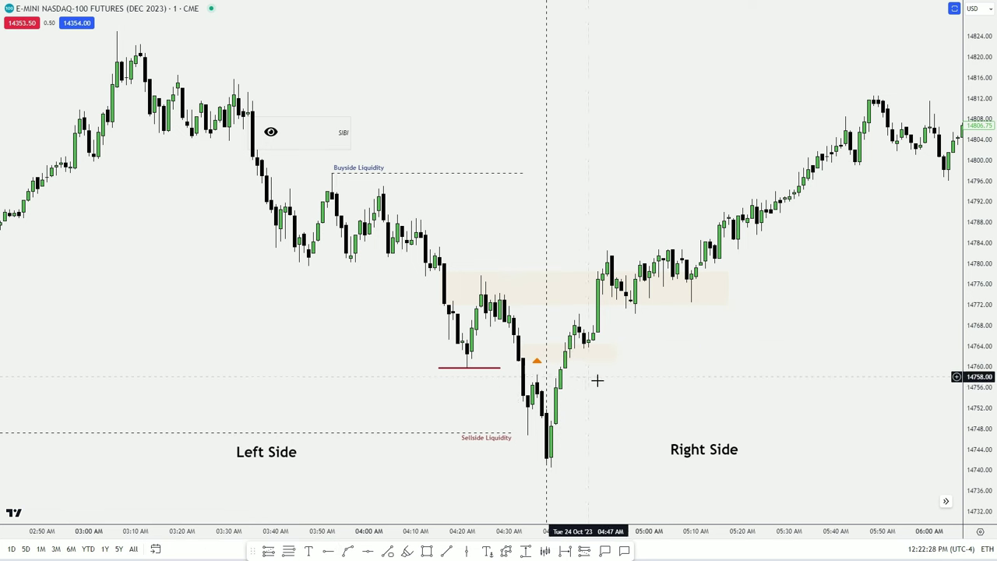
pyautogui.moveTo(566, 390); pyautogui.dragTo(590, 499)
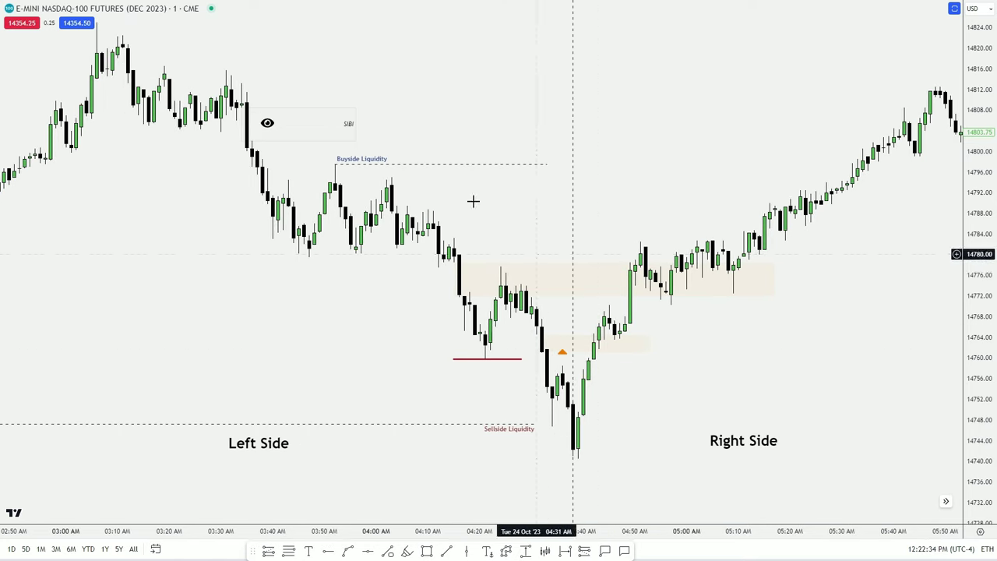
pyautogui.click(351, 124)
pyautogui.click(324, 121)
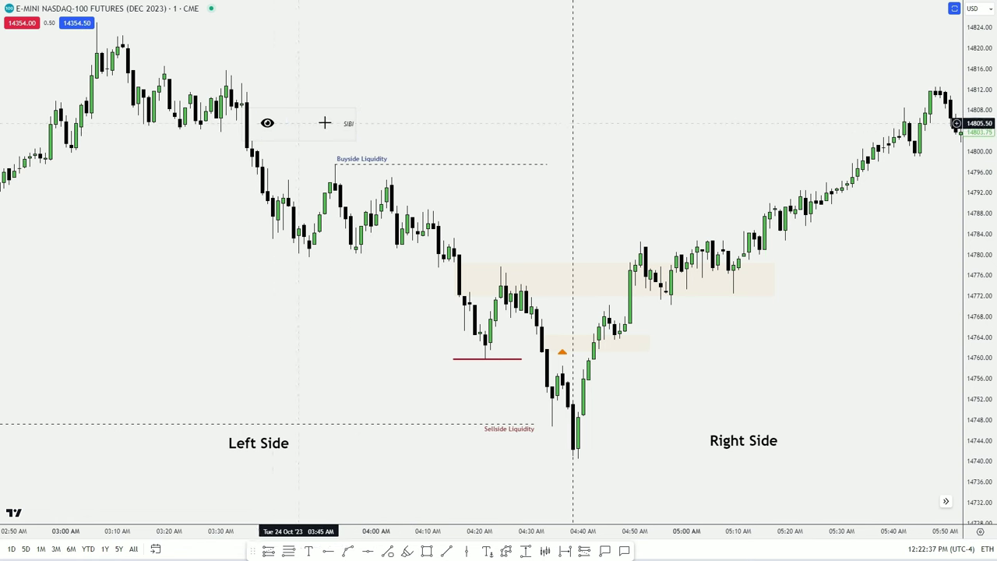
pyautogui.click(248, 123)
pyautogui.click(248, 136)
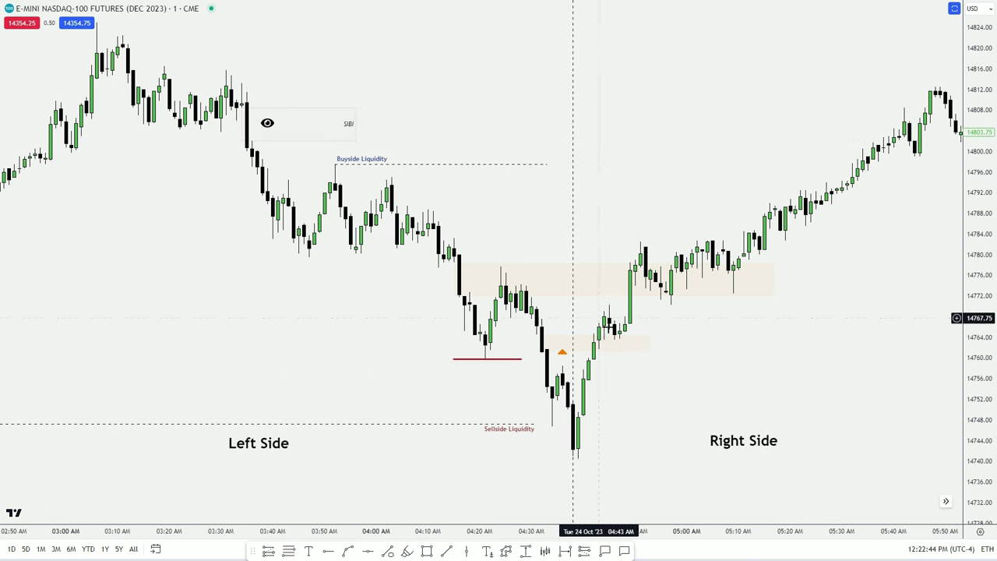
pyautogui.click(615, 341)
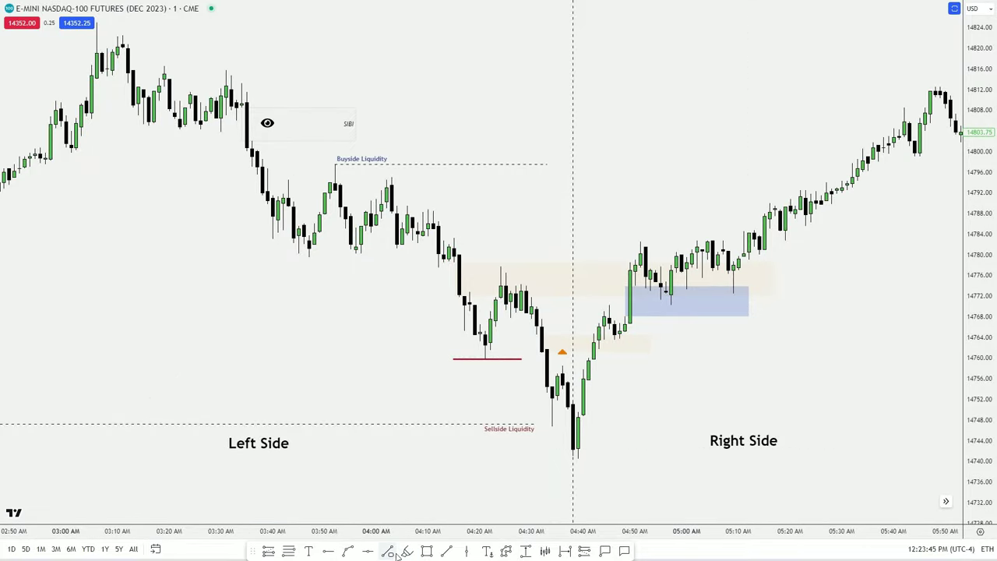
# Step: Handwrite a green "1" under the Left Side label and a "2" under the Right Side label with the brush
pyautogui.moveTo(216, 517)
pyautogui.mouseDown()
pyautogui.moveTo(283, 514)
pyautogui.moveTo(236, 476)
pyautogui.moveTo(251, 507)
pyautogui.mouseUp()
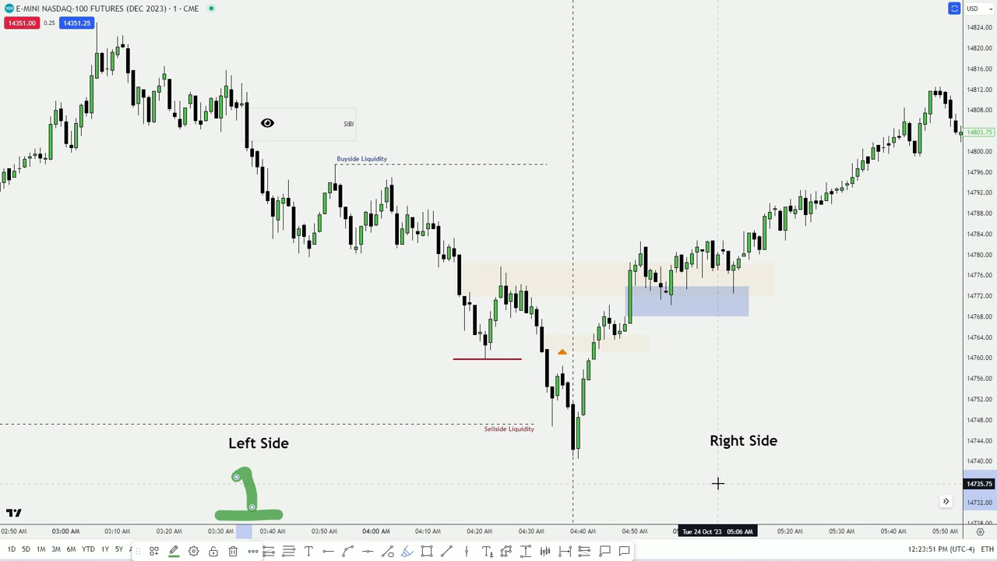
pyautogui.moveTo(716, 475); pyautogui.dragTo(754, 515)
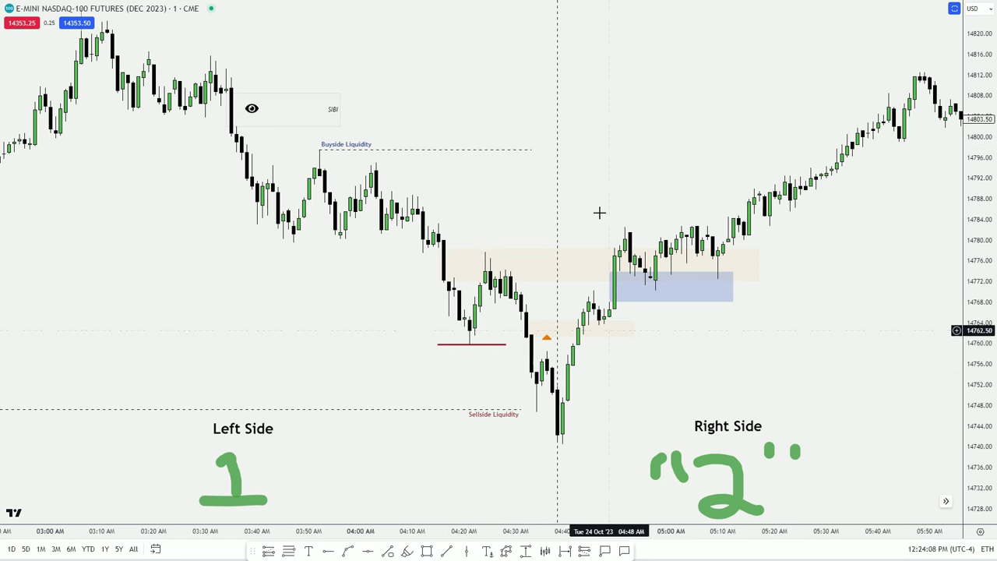
# Step: Draw a horizontal trend line at 14776.50 from 04:54 to 05:13 AM and open its settings
pyautogui.click(697, 285)
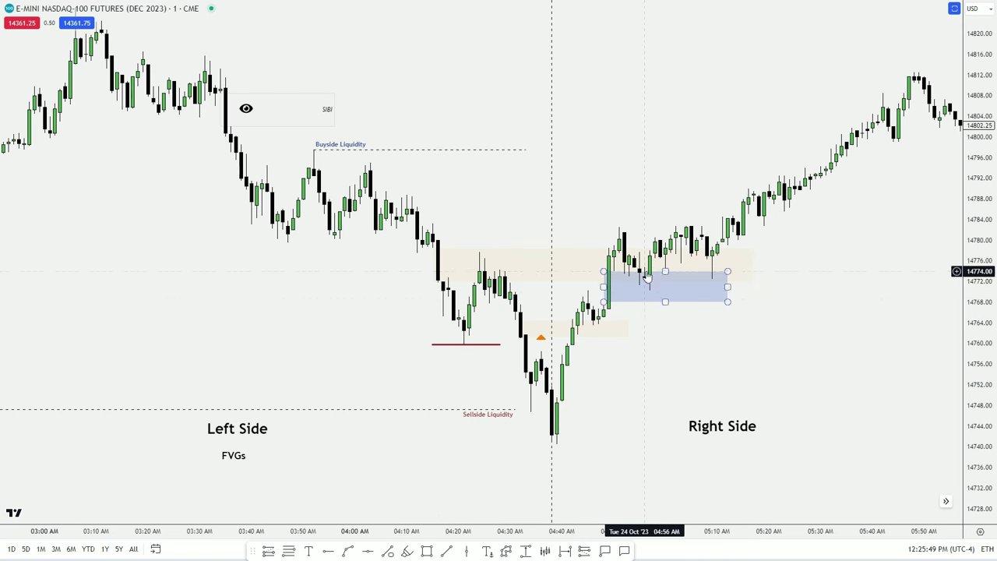
pyautogui.scroll(2, 704, 388)
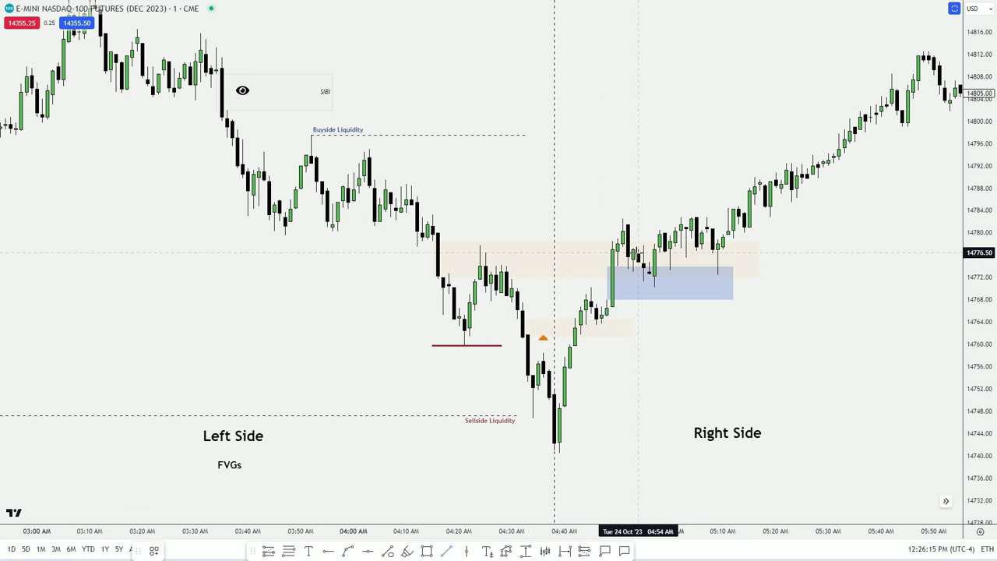
pyautogui.click(639, 252)
pyautogui.doubleClick(739, 253)
# Step: Style the trend line dark red with a 3 px thickness and apply the settings
pyautogui.click(473, 108)
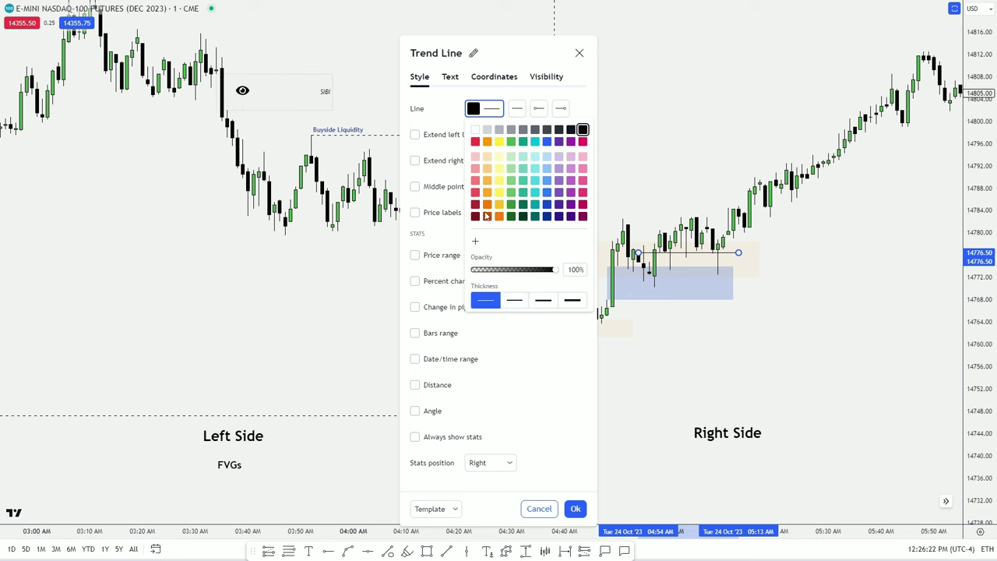
pyautogui.click(468, 211)
pyautogui.click(542, 296)
pyautogui.click(574, 508)
pyautogui.scroll(-1, 970, 429)
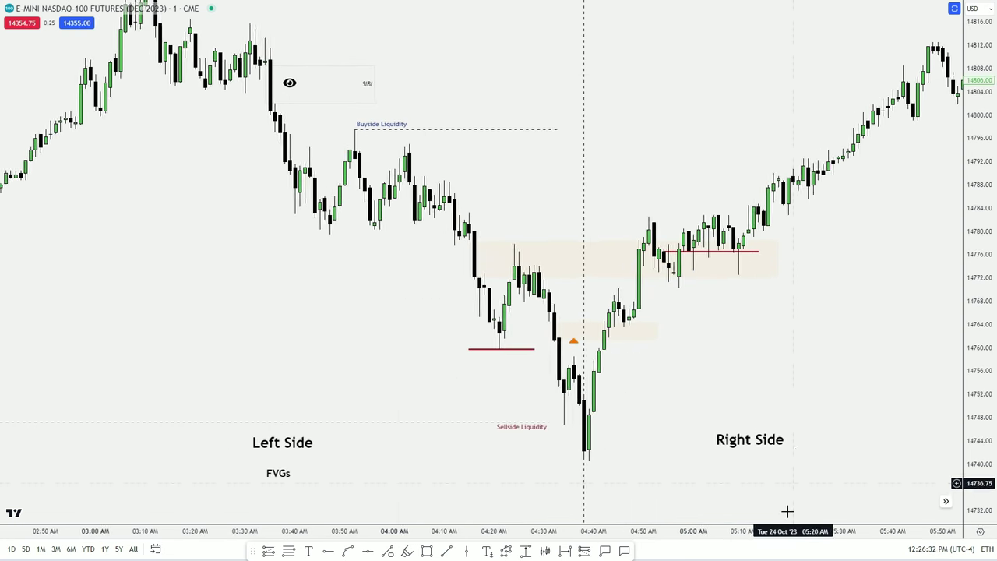
# Step: Duplicate the red trend line at 14780.50 and shorten the copy so it ends at 05:18 AM
pyautogui.scroll(1, 786, 512)
pyautogui.click(672, 253)
pyautogui.moveTo(672, 253); pyautogui.dragTo(748, 229)
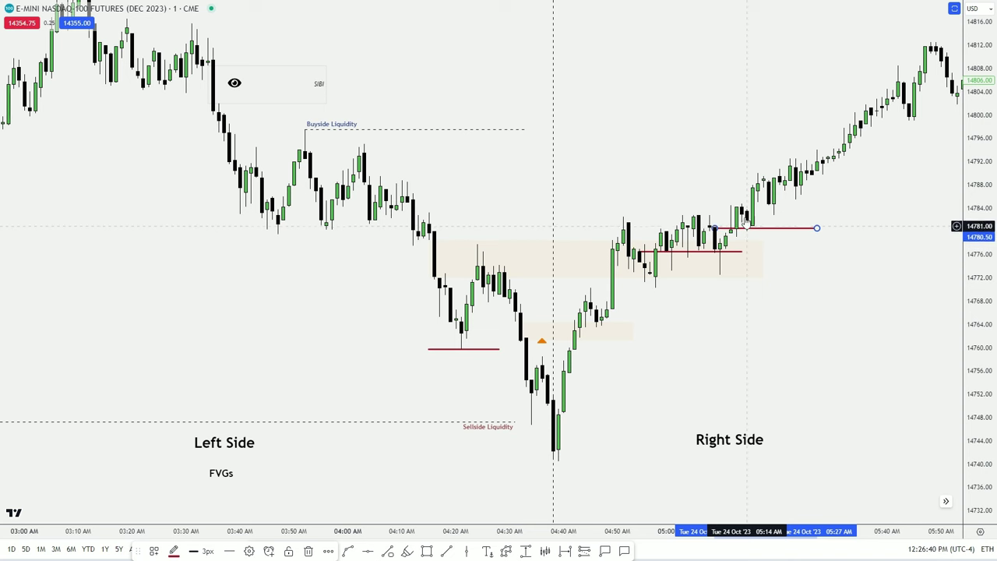
pyautogui.moveTo(817, 228); pyautogui.dragTo(769, 230)
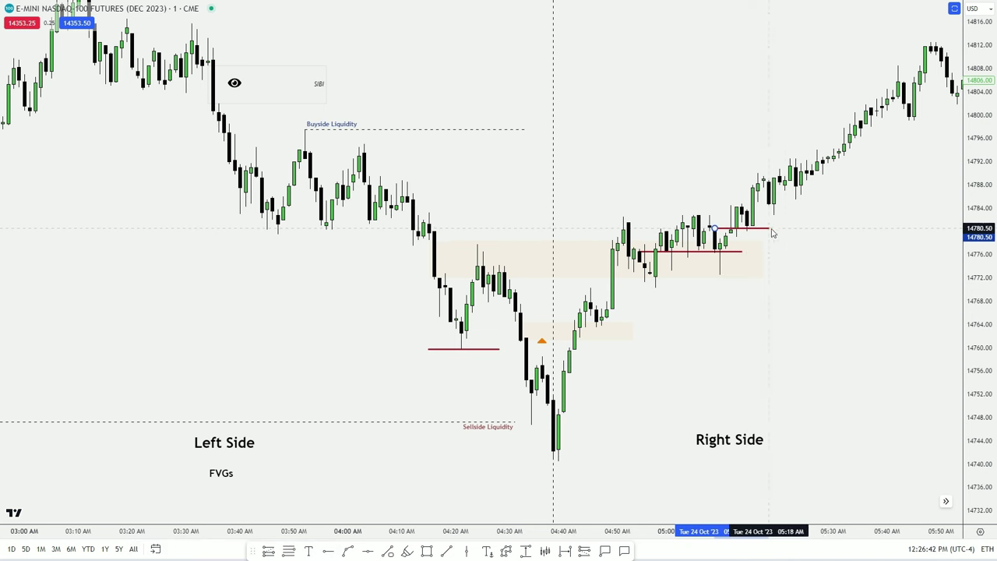
pyautogui.click(311, 351)
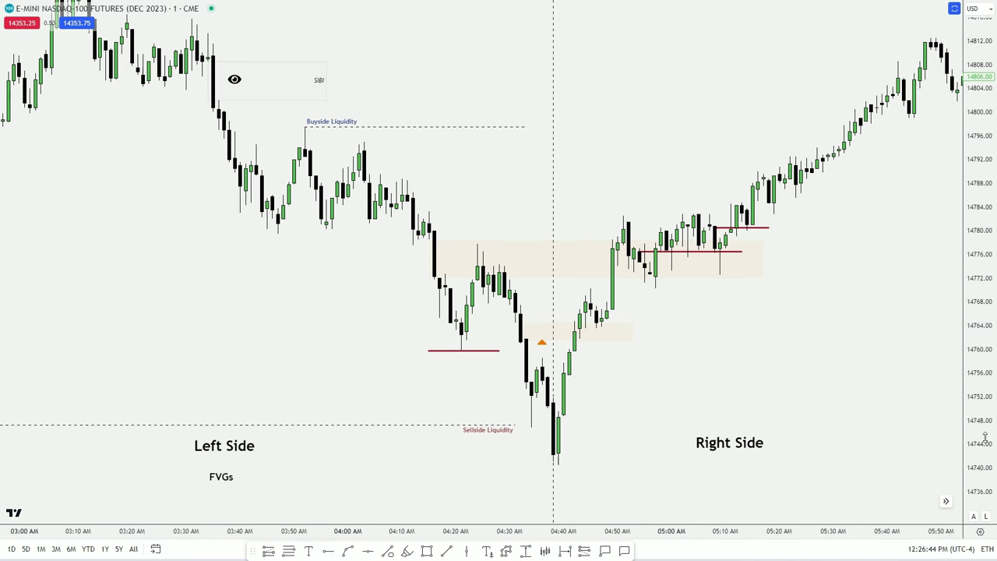
pyautogui.moveTo(774, 390); pyautogui.dragTo(770, 411)
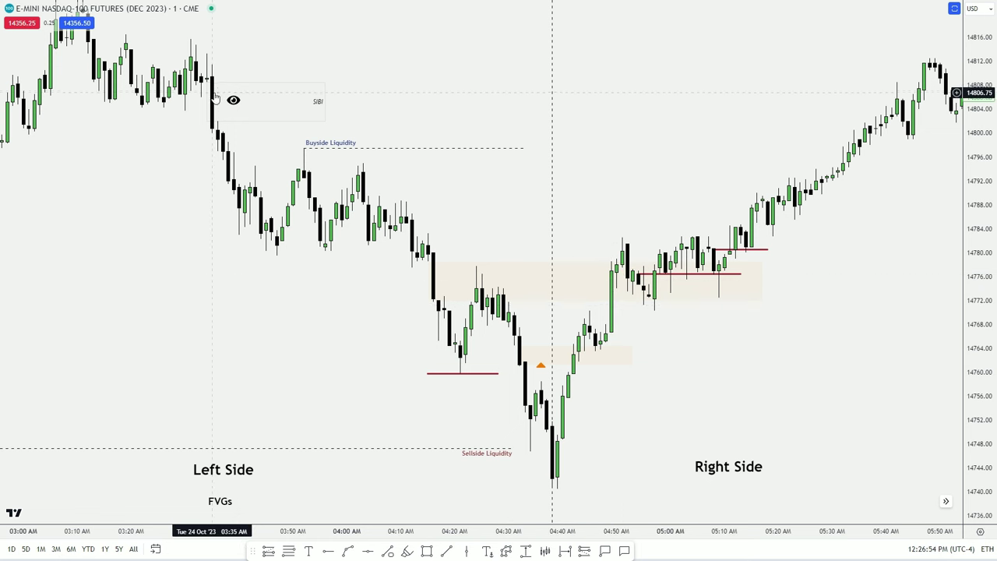
pyautogui.click(205, 122)
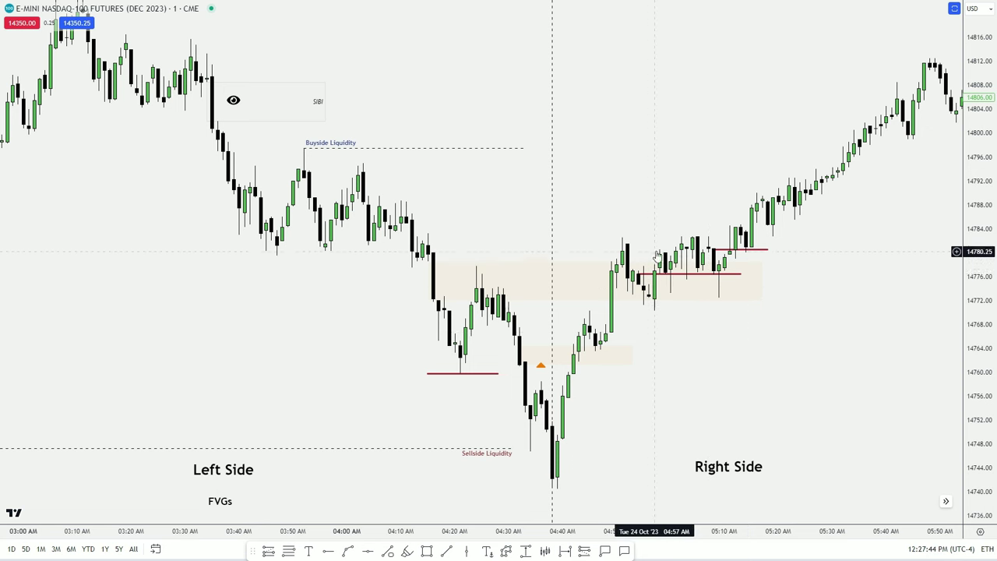
pyautogui.click(721, 329)
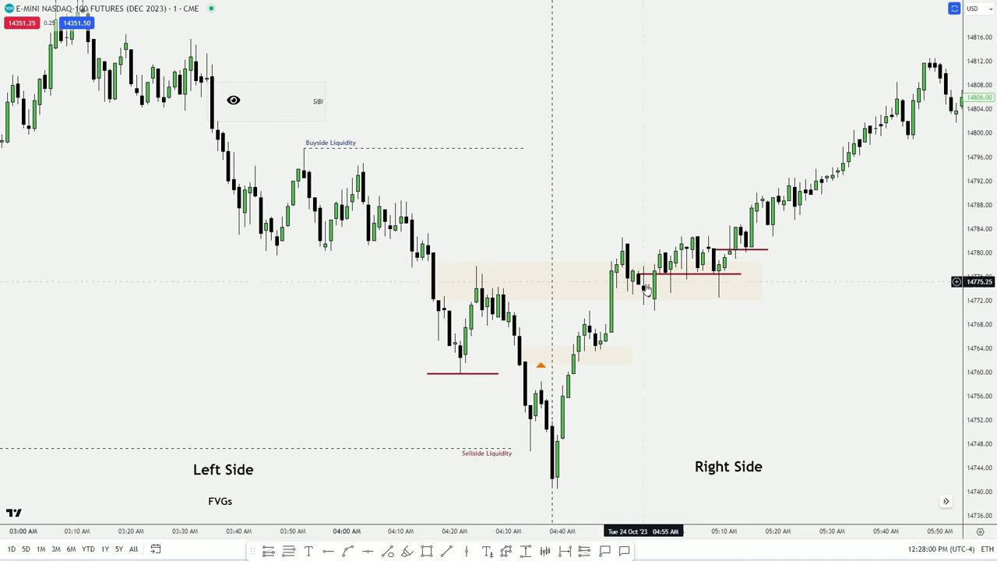
# Step: Duplicate the short red line up to the next candle-body level at about 14784.75
pyautogui.moveTo(646, 287); pyautogui.dragTo(649, 292)
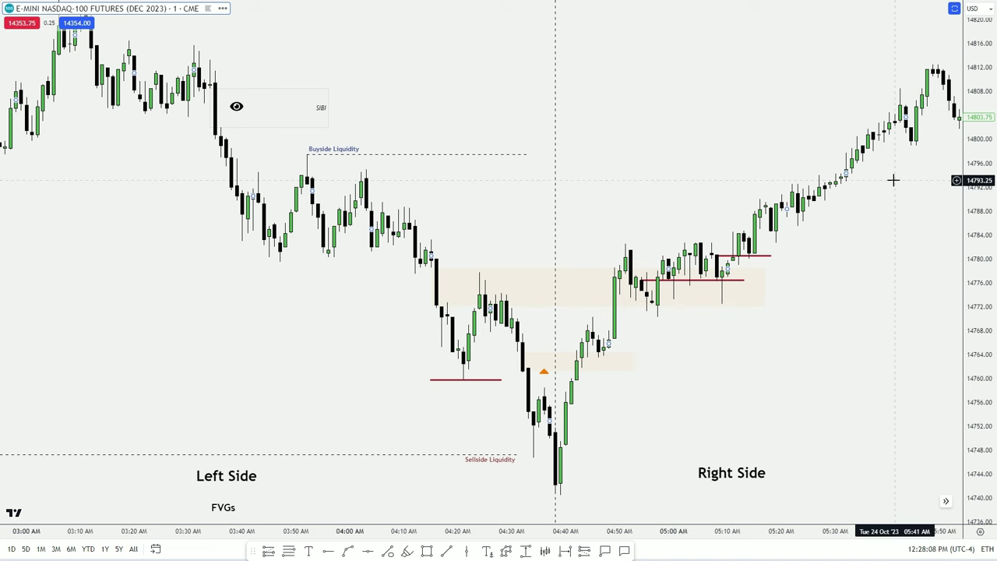
pyautogui.moveTo(767, 262); pyautogui.dragTo(763, 234)
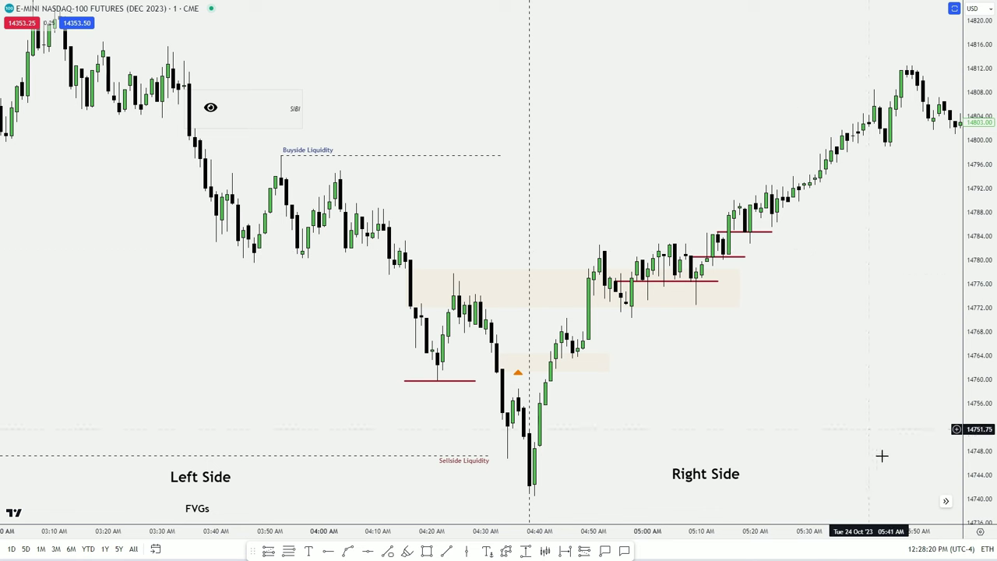
# Step: Place a paper-trading market order to sell 2 units of NQZ2023
pyautogui.click(946, 500)
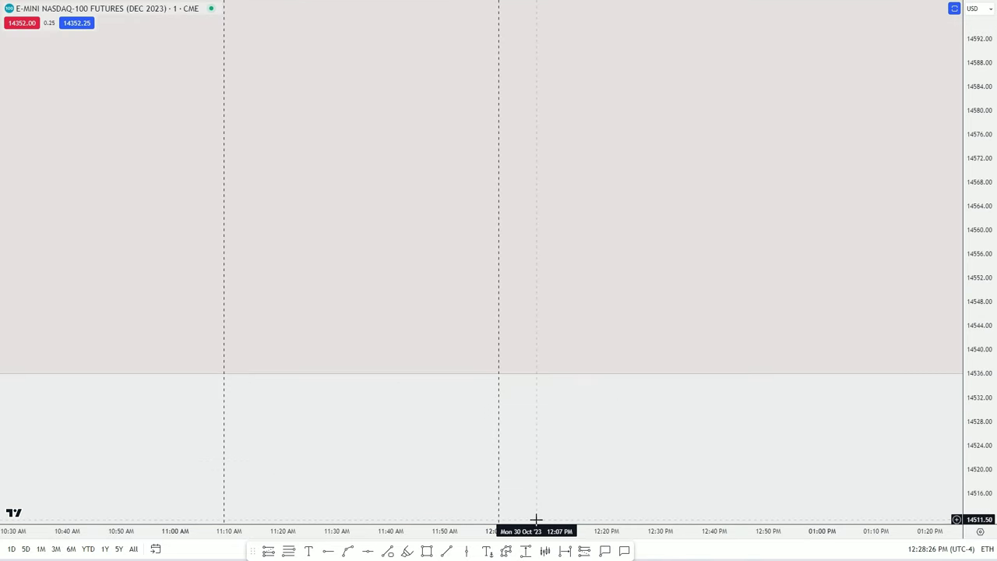
pyautogui.scroll(-5, 646, 514)
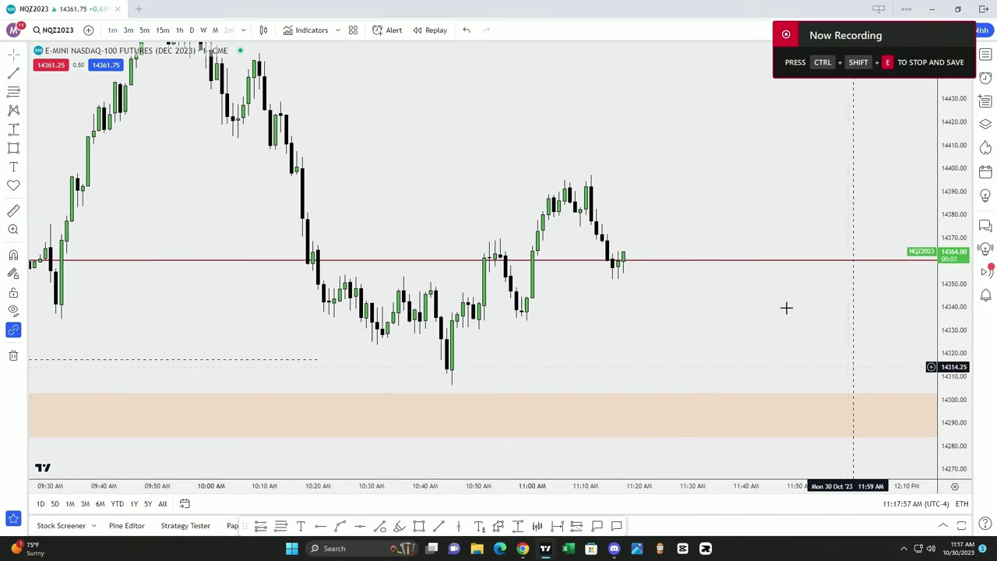
pyautogui.click(50, 65)
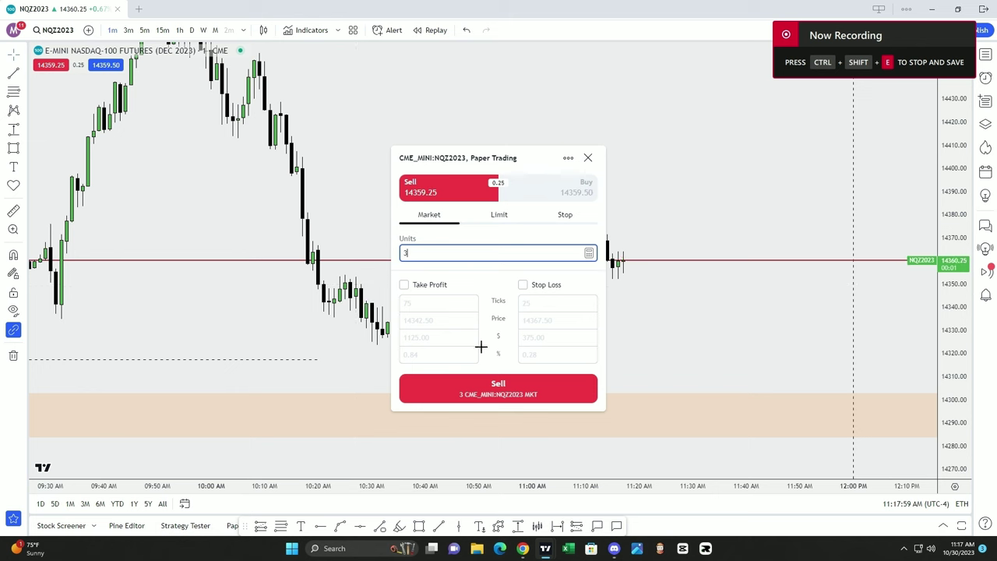
pyautogui.press('BackSpace')
pyautogui.write('2')
pyautogui.click(499, 382)
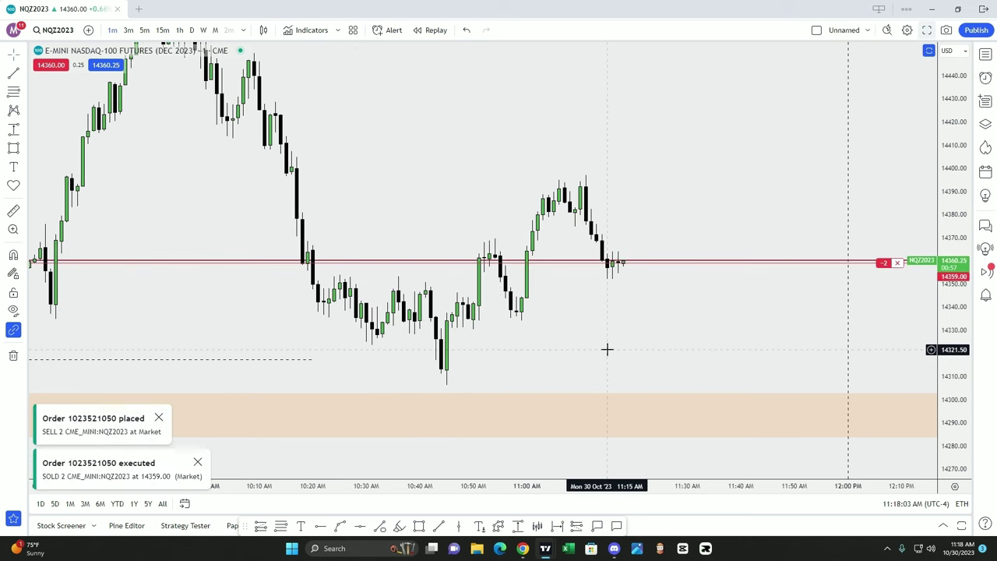
# Step: Enlarge the price scale around the open short position and display the chart in full screen
pyautogui.moveTo(954, 311); pyautogui.dragTo(912, 148)
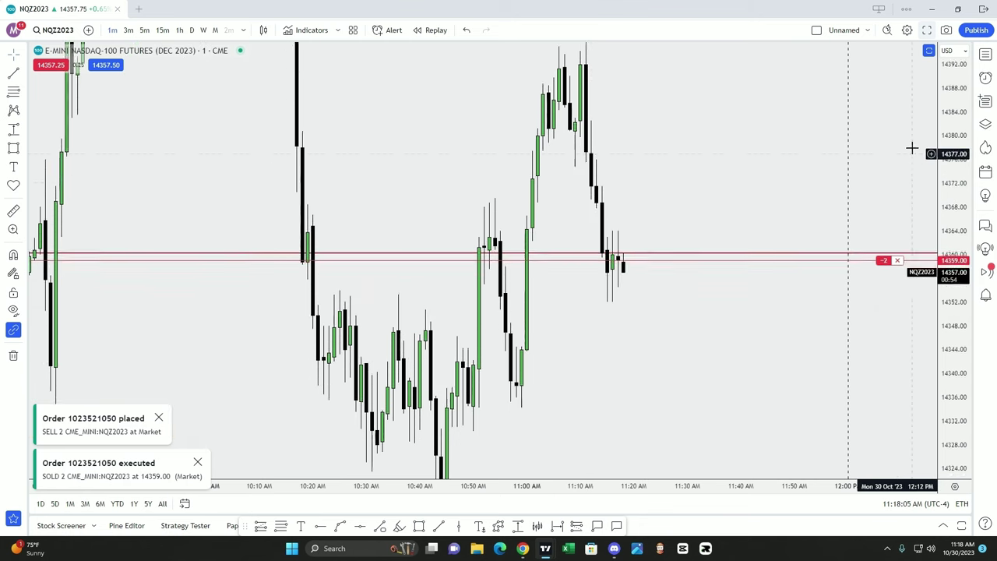
pyautogui.click(927, 30)
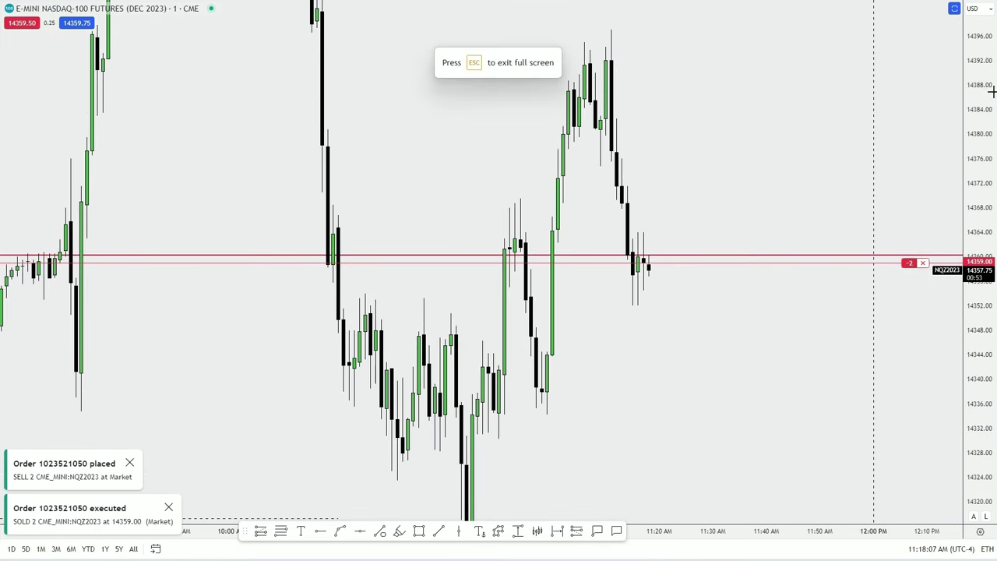
pyautogui.hotkey('alt', 'r')
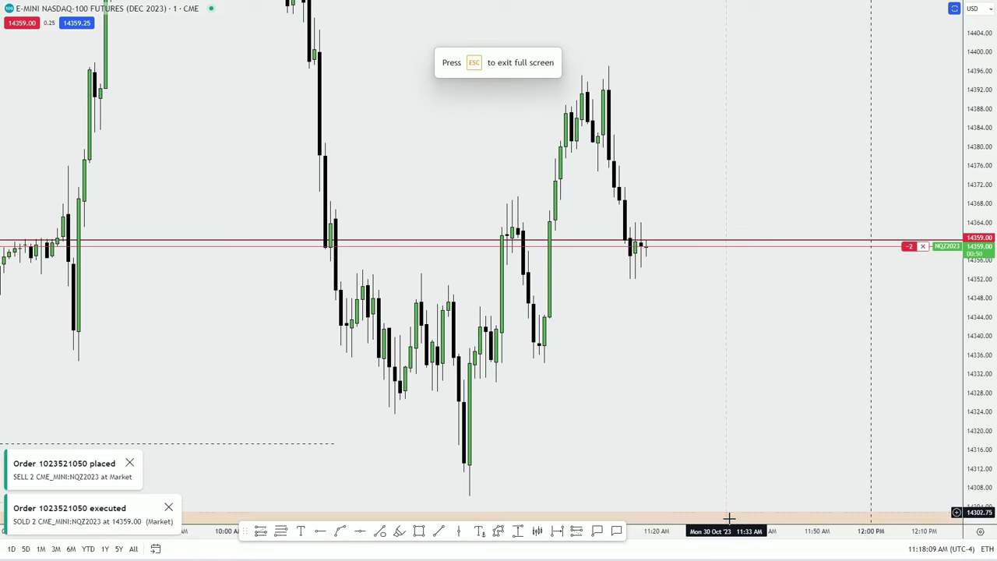
# Step: Mark the bearish fair value gap just above the short entry with a rectangle from about 14367.75 to 14363.00
pyautogui.scroll(3, 729, 518)
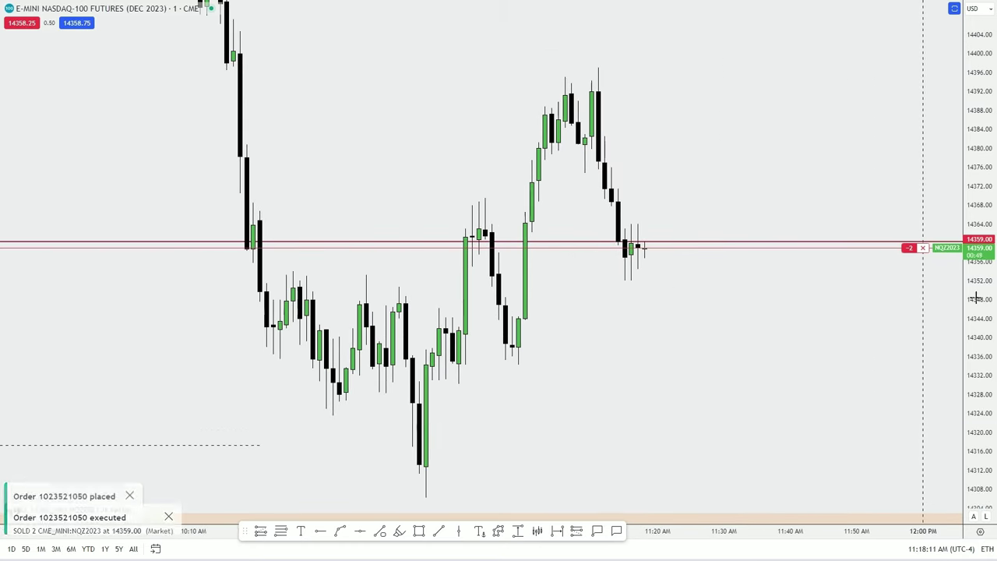
pyautogui.moveTo(975, 298); pyautogui.dragTo(975, 335)
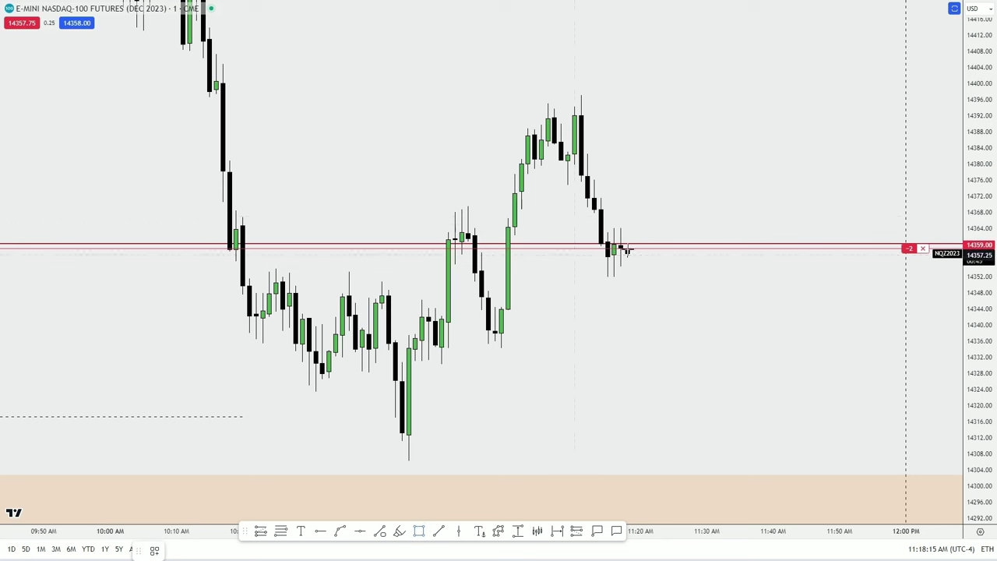
pyautogui.moveTo(593, 212)
pyautogui.mouseDown()
pyautogui.moveTo(600, 232)
pyautogui.moveTo(640, 232)
pyautogui.mouseUp()
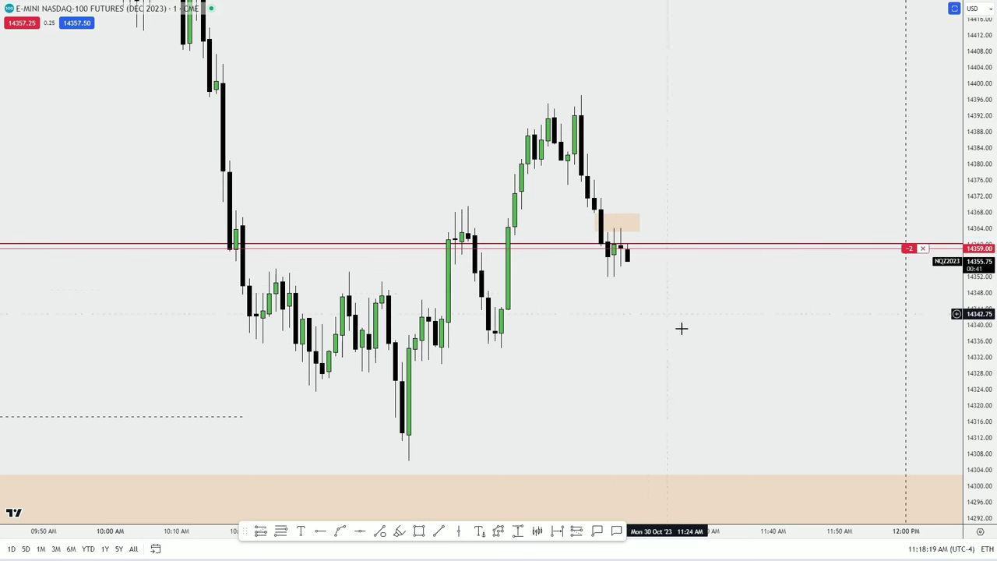
# Step: Mark the level at about 14380 below the recent swing high with a short red line, and place a horizontal ray at 14331.00
pyautogui.moveTo(680, 329); pyautogui.dragTo(645, 310)
pyautogui.moveTo(784, 319); pyautogui.dragTo(749, 323)
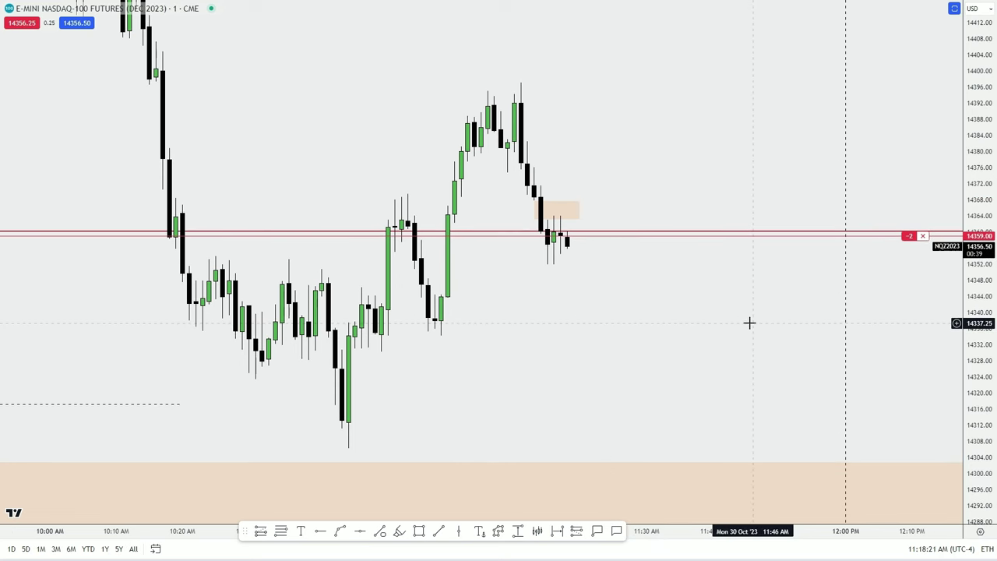
pyautogui.moveTo(785, 535); pyautogui.dragTo(772, 530)
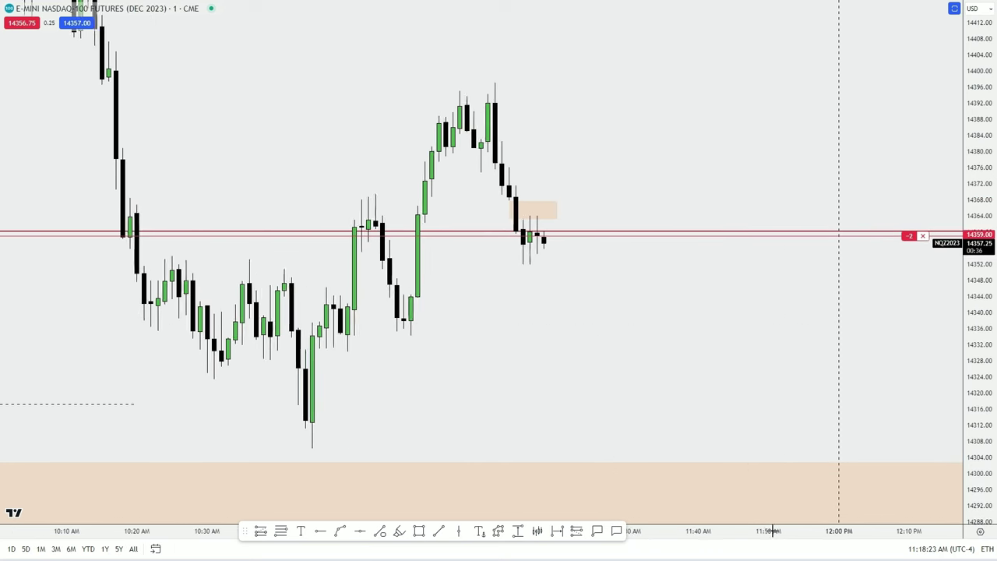
pyautogui.moveTo(983, 358); pyautogui.dragTo(566, 465)
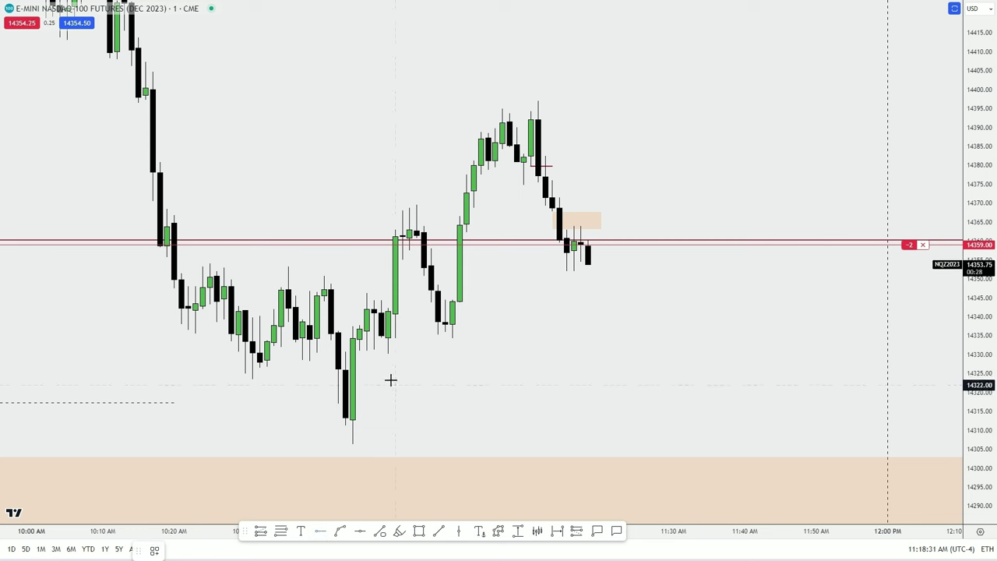
pyautogui.hotkey('alt', 'j')
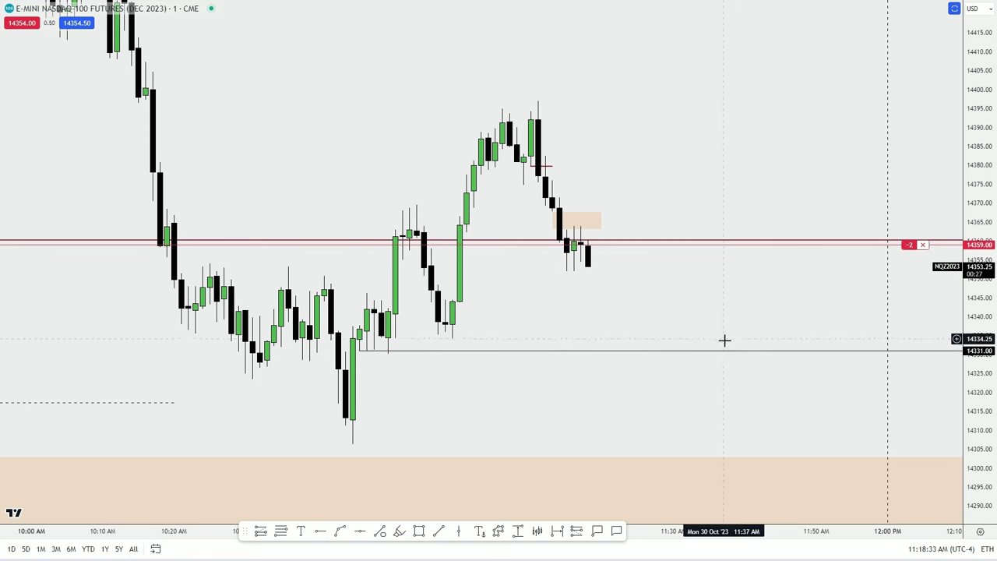
# Step: Place a limit order to buy 1 unit of NQZ2023 at 14332.75 and move it up to 14334.25
pyautogui.rightClick(726, 343)
pyautogui.moveTo(740, 380)
pyautogui.click(696, 385)
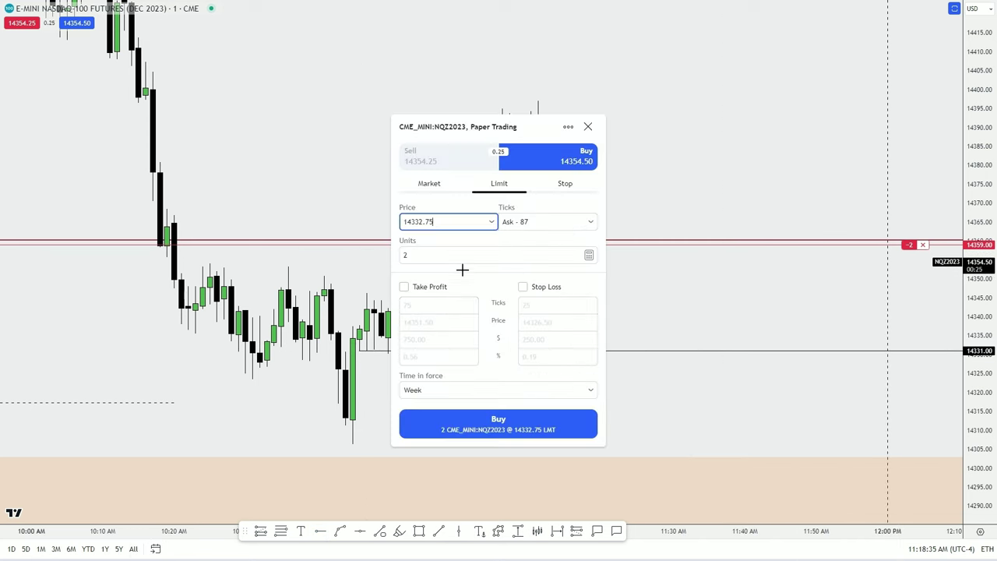
pyautogui.click(462, 257)
pyautogui.press('BackSpace')
pyautogui.write('1')
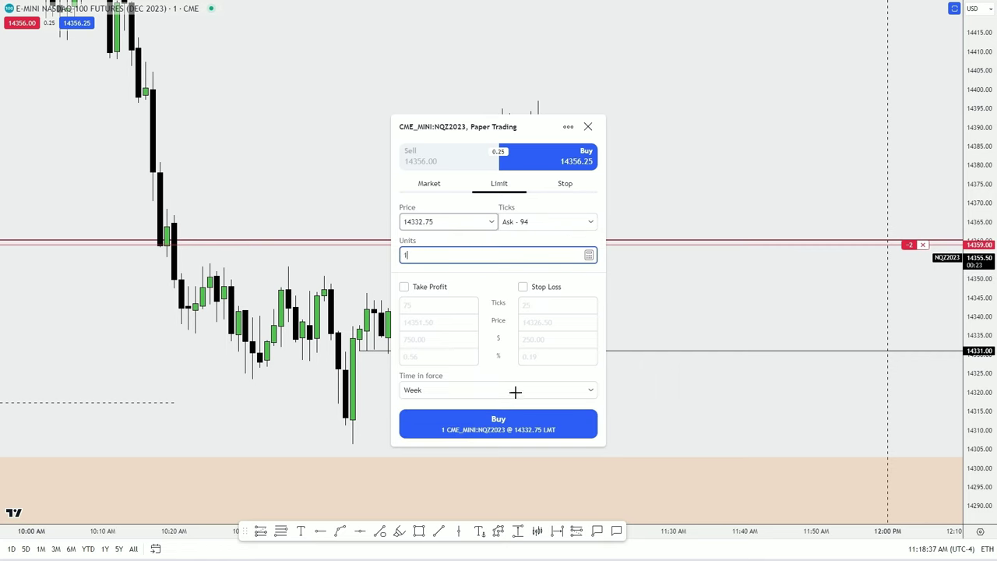
pyautogui.click(521, 415)
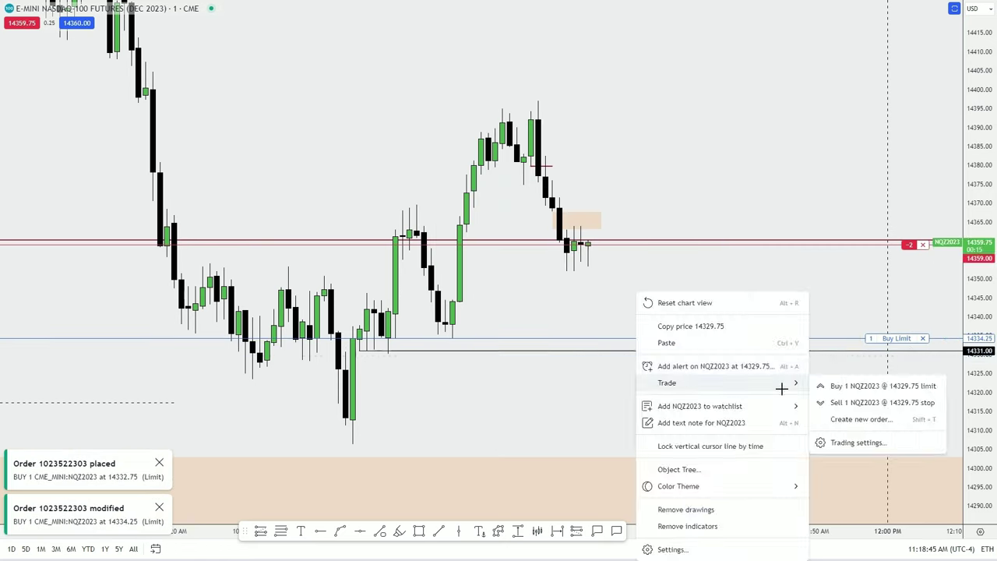
# Step: Place a second limit order to buy 1 unit at 14330.00 and a stop order to buy 1 unit at 14371.50
pyautogui.click(857, 418)
pyautogui.click(592, 409)
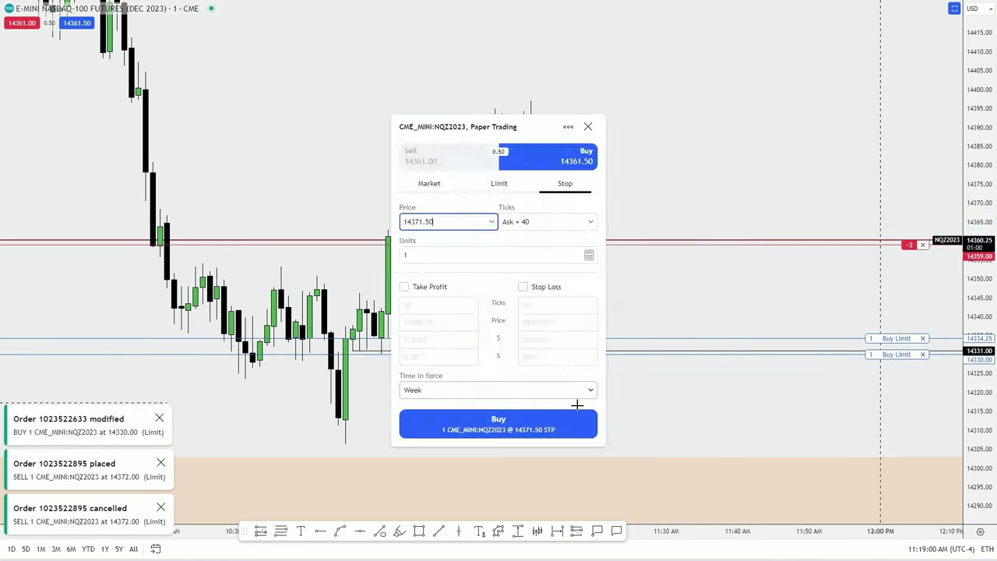
pyautogui.click(579, 417)
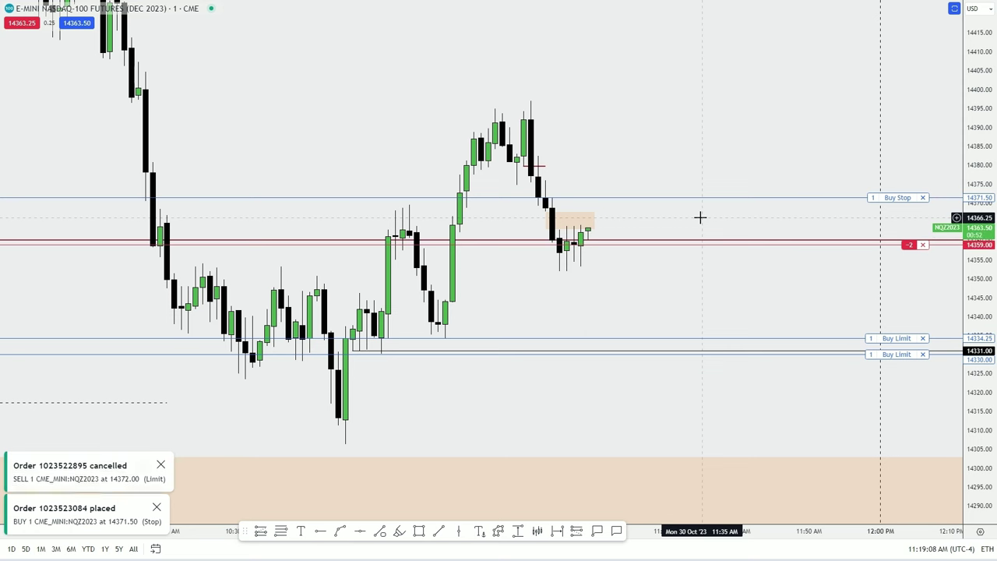
# Step: Add a dashed vertical line through the small green candle just before the last large green candle of the swing high
pyautogui.moveTo(960, 4)
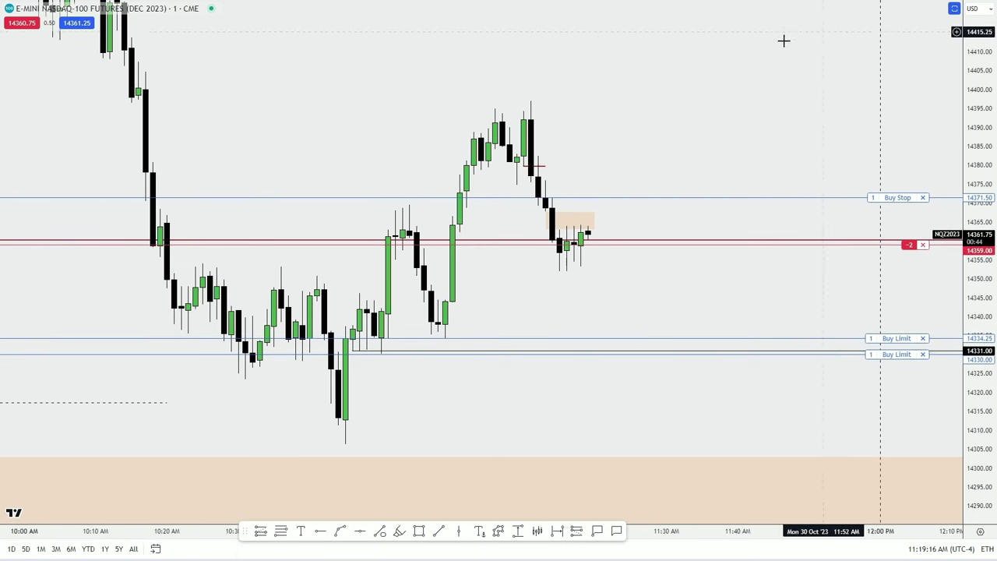
pyautogui.moveTo(979, 436); pyautogui.dragTo(937, 337)
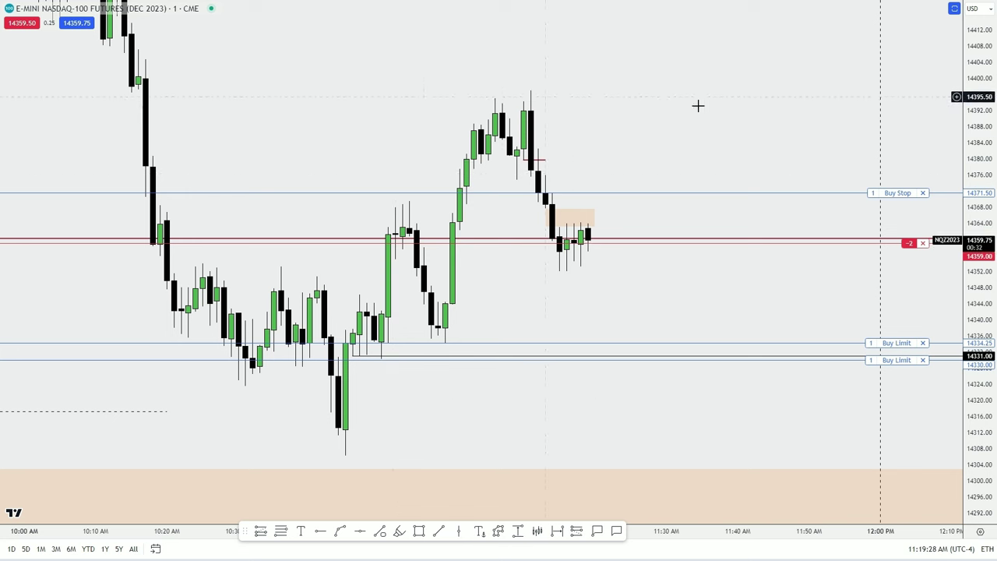
pyautogui.click(513, 430)
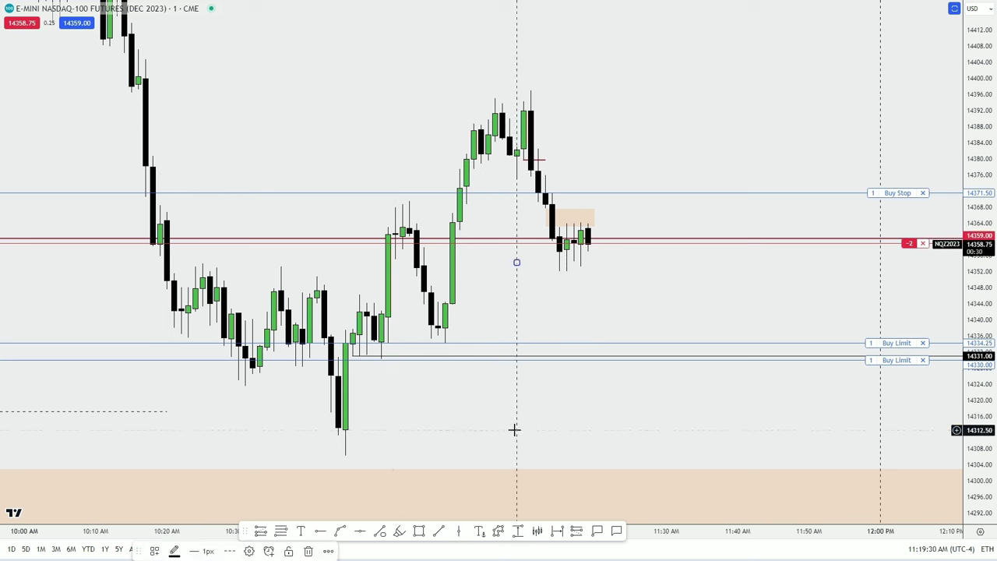
pyautogui.click(652, 172)
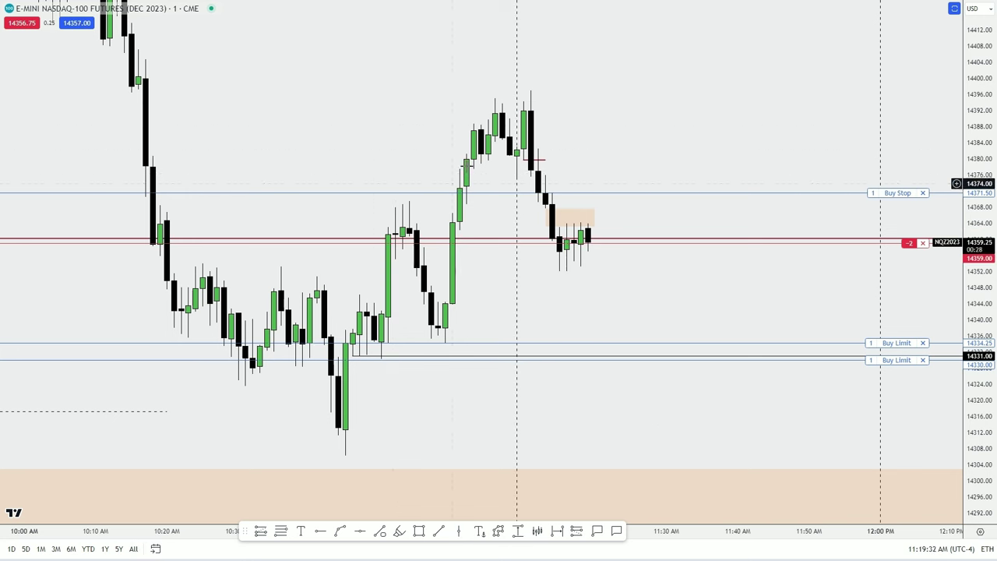
pyautogui.moveTo(325, 96); pyautogui.dragTo(359, 119)
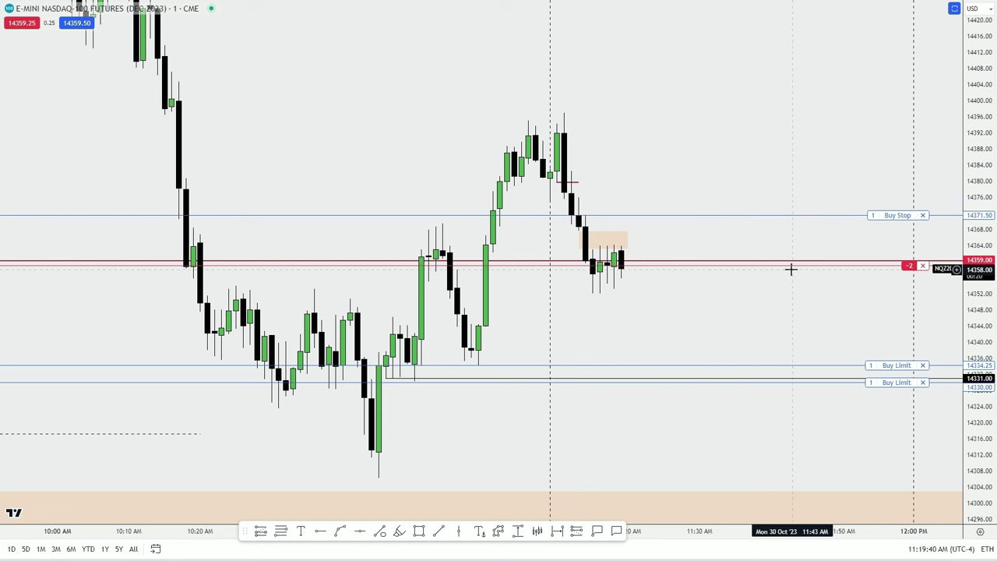
pyautogui.moveTo(690, 311); pyautogui.dragTo(673, 292)
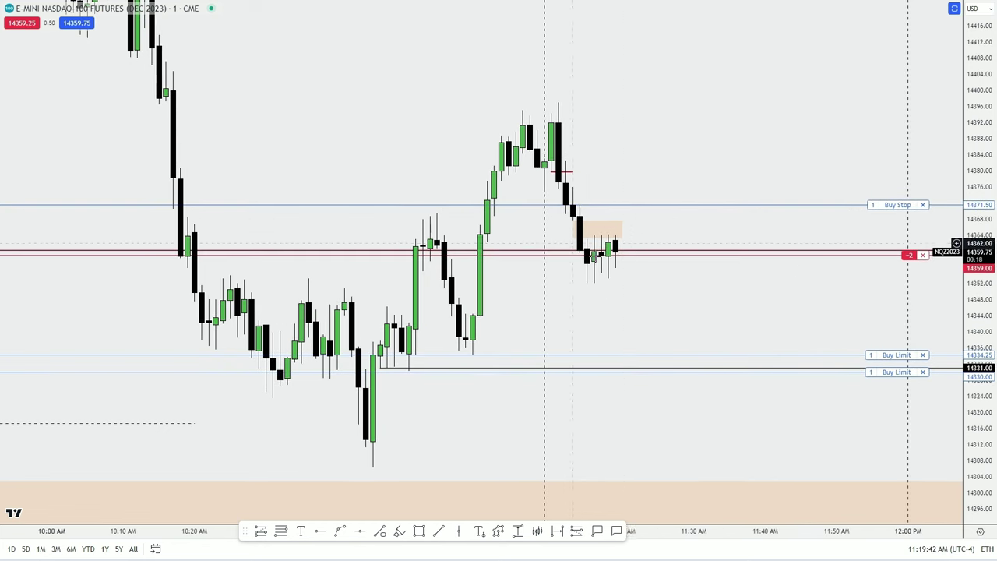
pyautogui.click(640, 185)
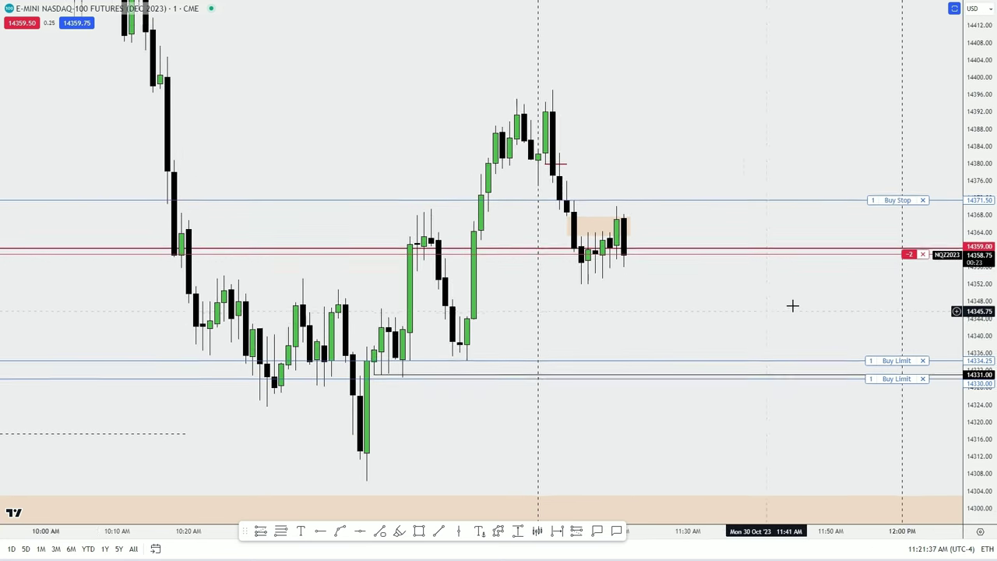
pyautogui.hscroll(-2, 793, 304)
pyautogui.scroll(2, 740, 533)
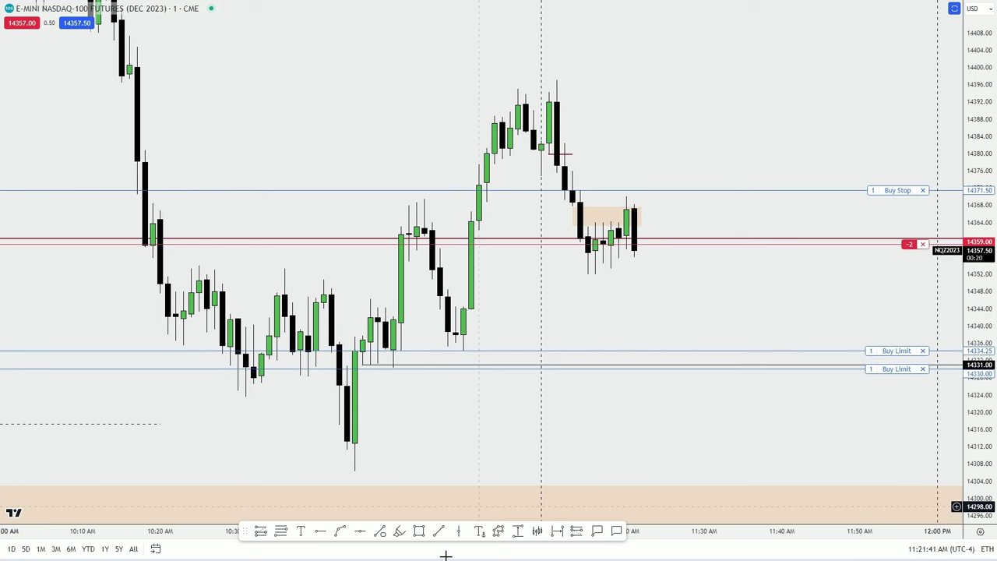
# Step: Highlight the rising lows under the latest candles with a curved green stroke, and remove the highlight
pyautogui.moveTo(581, 274)
pyautogui.mouseDown()
pyautogui.moveTo(658, 213)
pyautogui.moveTo(634, 234)
pyautogui.moveTo(632, 300)
pyautogui.moveTo(646, 283)
pyautogui.moveTo(717, 363)
pyautogui.moveTo(764, 450)
pyautogui.moveTo(797, 421)
pyautogui.moveTo(827, 474)
pyautogui.mouseUp()
pyautogui.rightClick(637, 234)
pyautogui.click(708, 449)
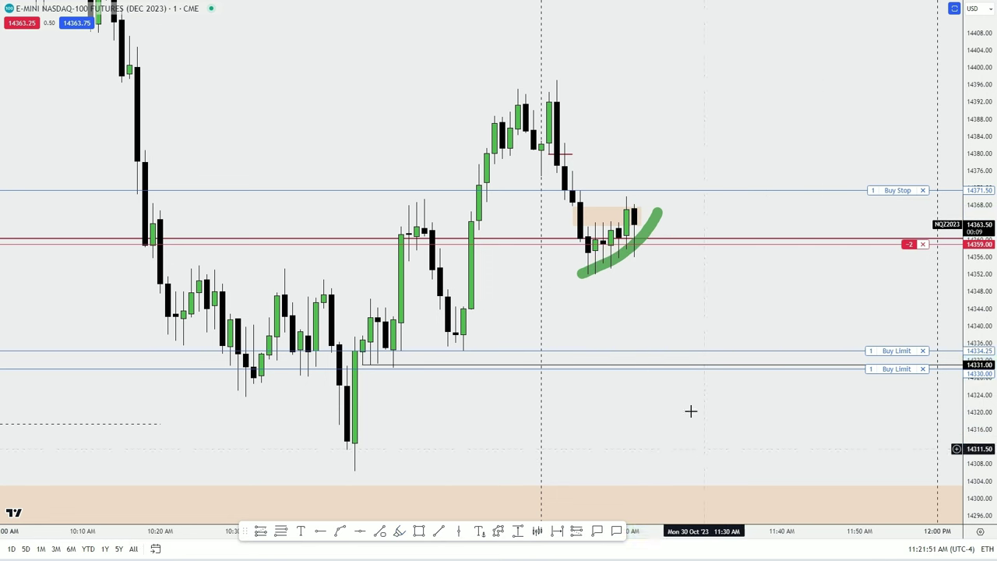
pyautogui.rightClick(623, 257)
pyautogui.click(654, 472)
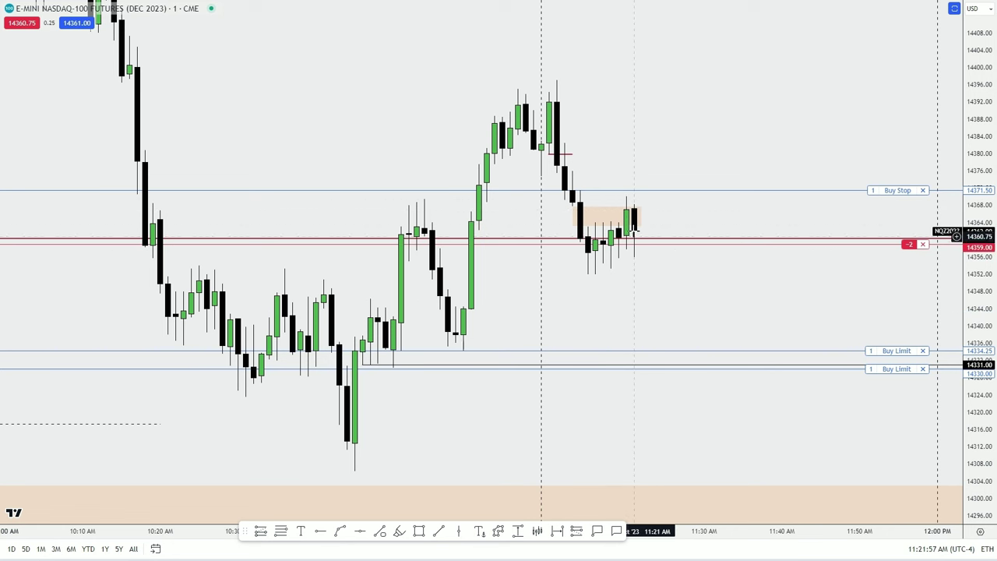
# Step: Extend the small fair value gap rectangle a few candles to the right and lower the buy stop order to 14366.75
pyautogui.moveTo(641, 216); pyautogui.dragTo(663, 217)
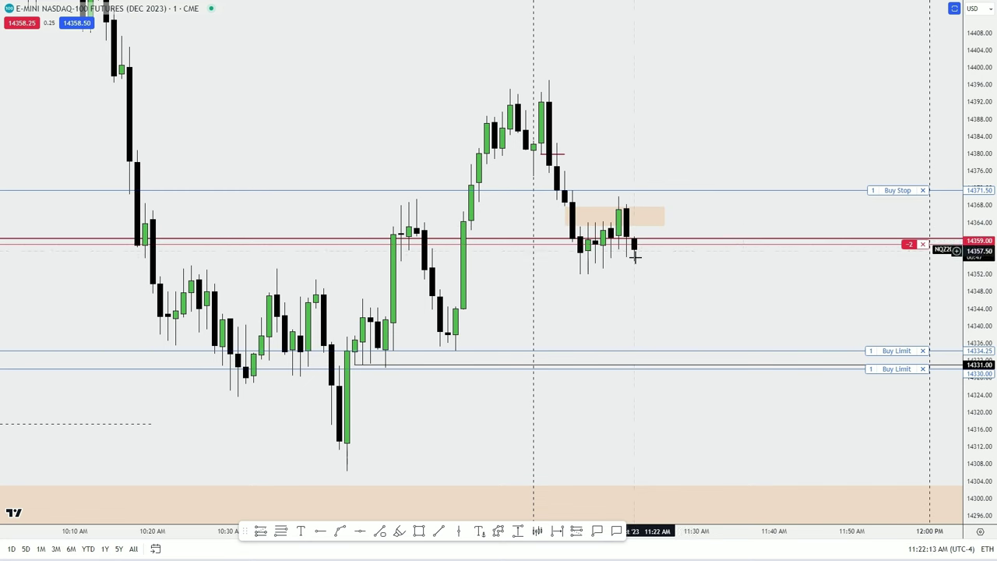
pyautogui.moveTo(977, 362); pyautogui.dragTo(895, 185)
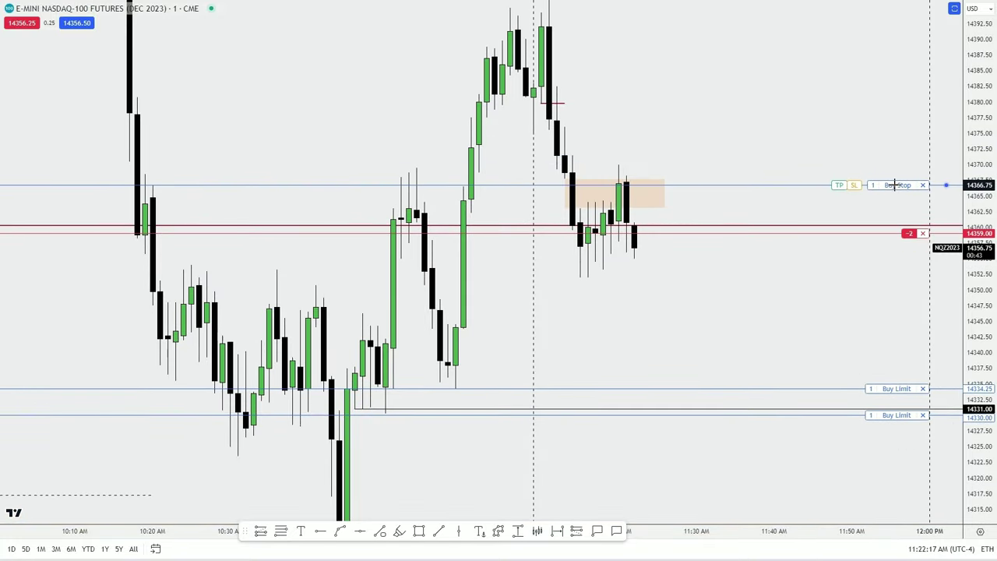
pyautogui.click(557, 410)
pyautogui.moveTo(668, 413); pyautogui.dragTo(710, 484)
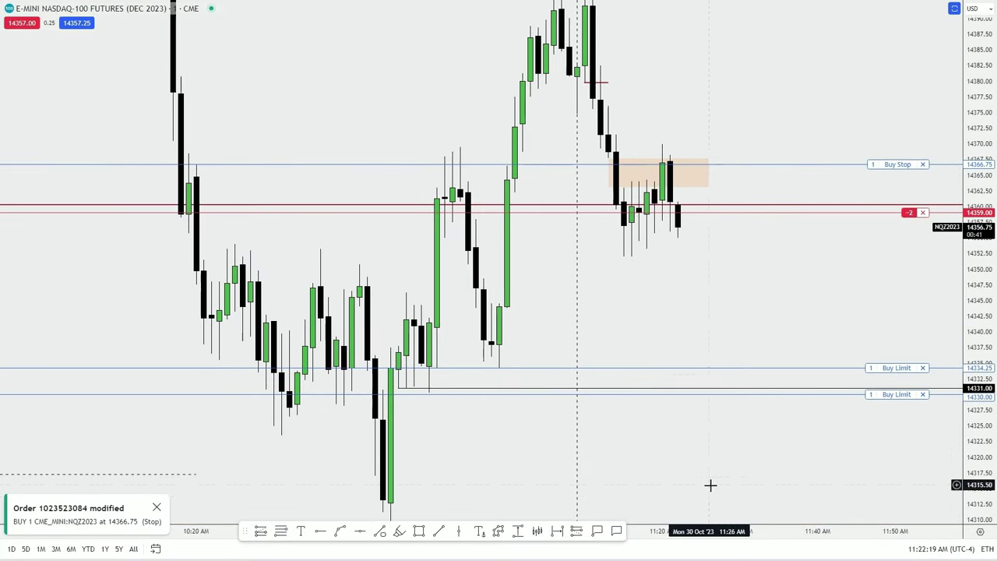
pyautogui.scroll(3, 686, 483)
pyautogui.doubleClick(966, 342)
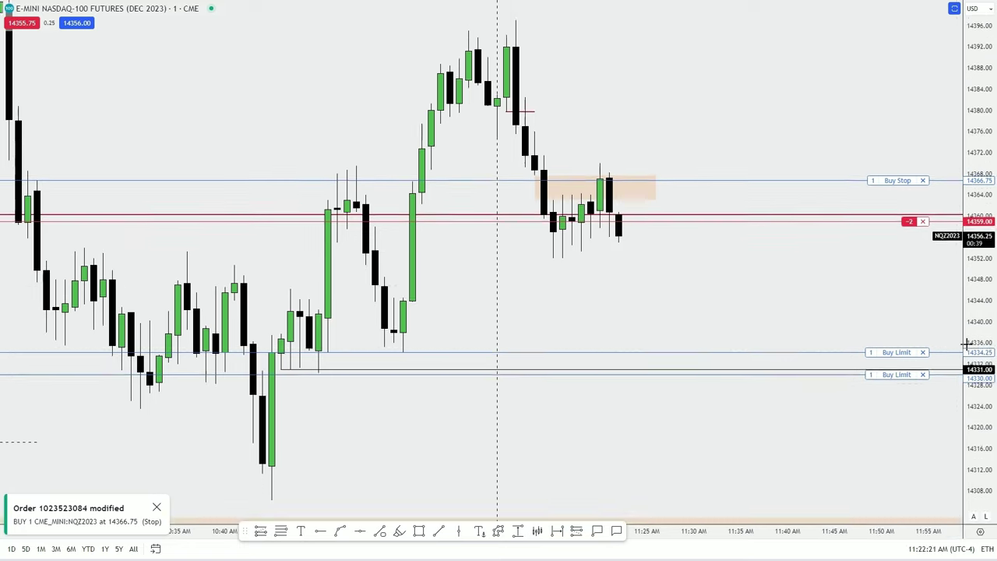
pyautogui.click(153, 507)
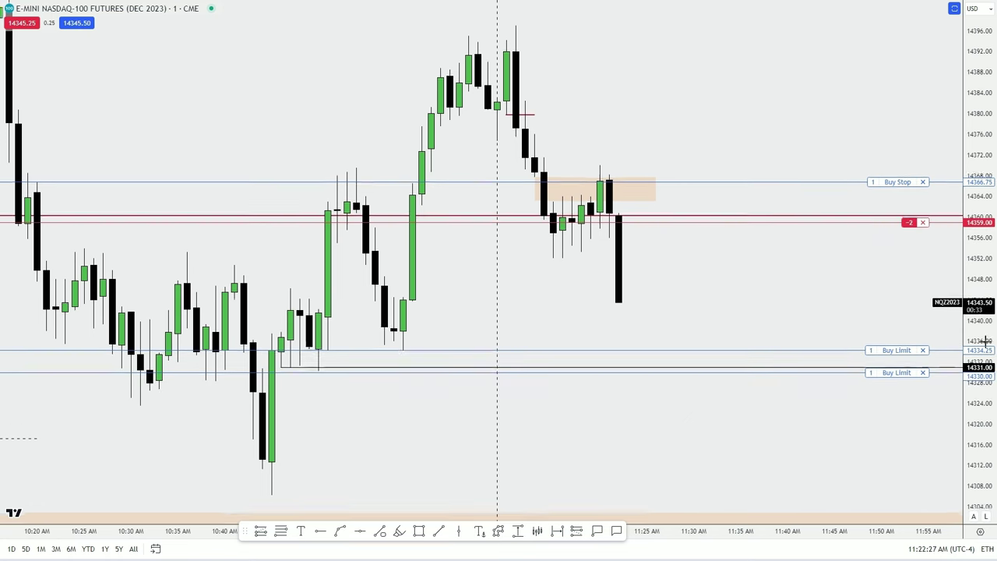
# Step: Draw a rectangle over the large green candle's gap from about 14362 to 14345, extended right, and shorten the smaller gap rectangle to 11:23 AM
pyautogui.moveTo(985, 341); pyautogui.dragTo(980, 366)
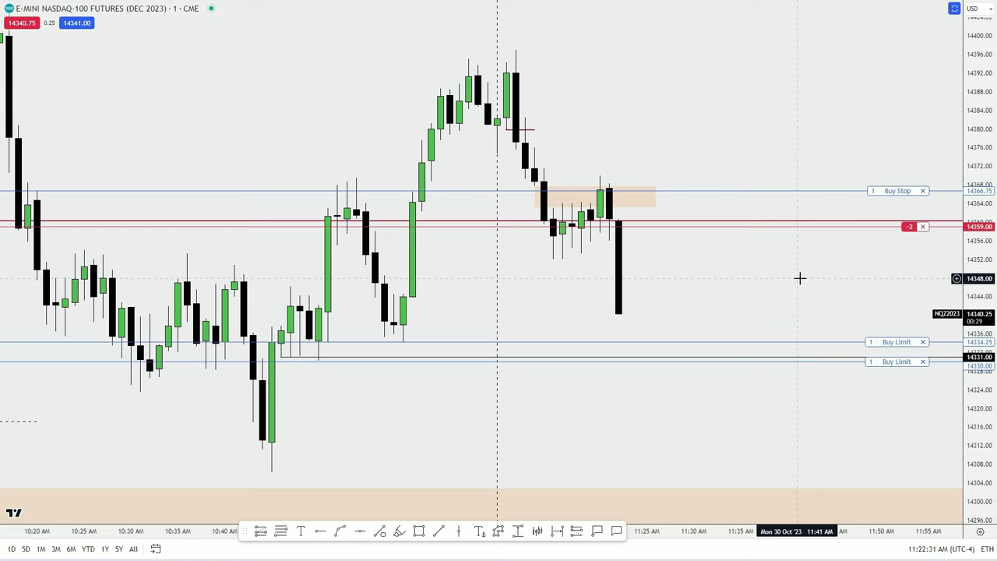
pyautogui.moveTo(797, 278); pyautogui.dragTo(794, 254)
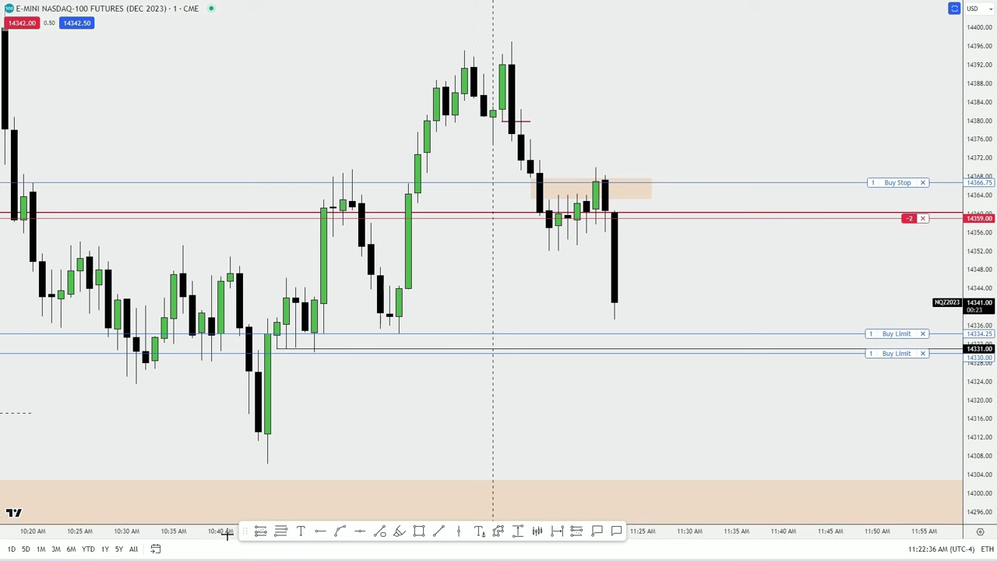
pyautogui.moveTo(226, 532); pyautogui.dragTo(346, 530)
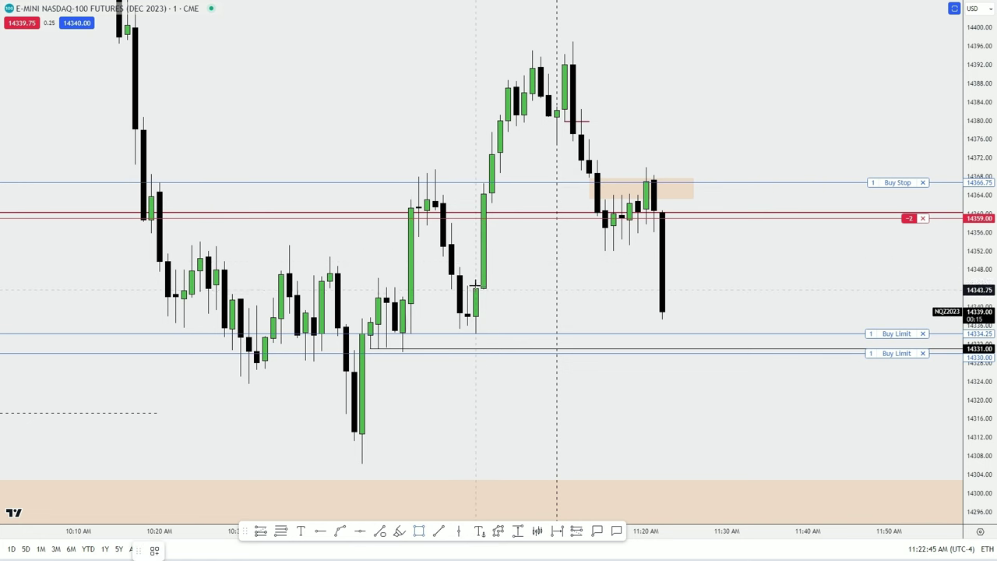
pyautogui.moveTo(475, 286); pyautogui.dragTo(483, 204)
pyautogui.moveTo(484, 244)
pyautogui.mouseDown()
pyautogui.moveTo(699, 247)
pyautogui.moveTo(767, 234)
pyautogui.mouseUp()
pyautogui.moveTo(692, 183); pyautogui.dragTo(670, 178)
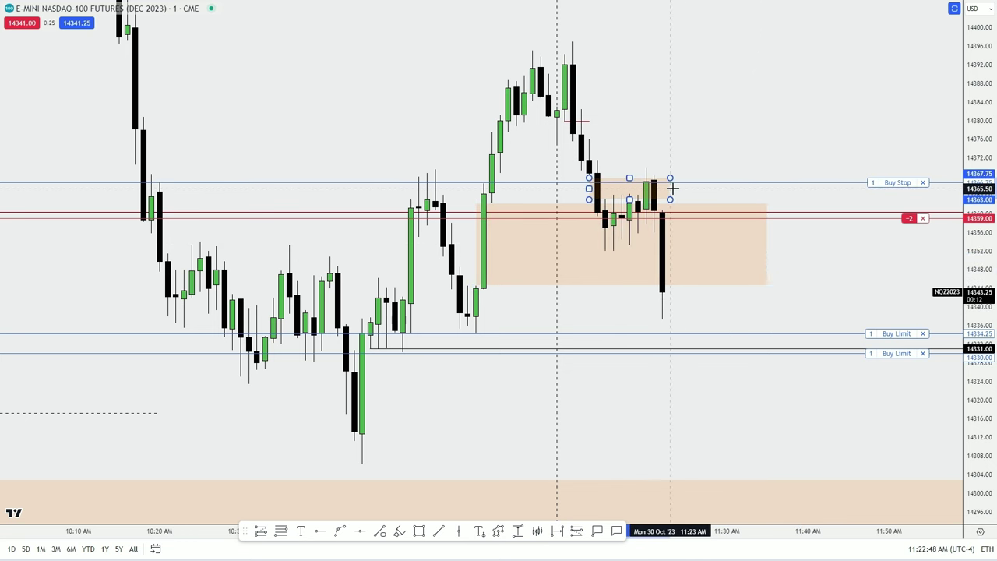
pyautogui.click(697, 149)
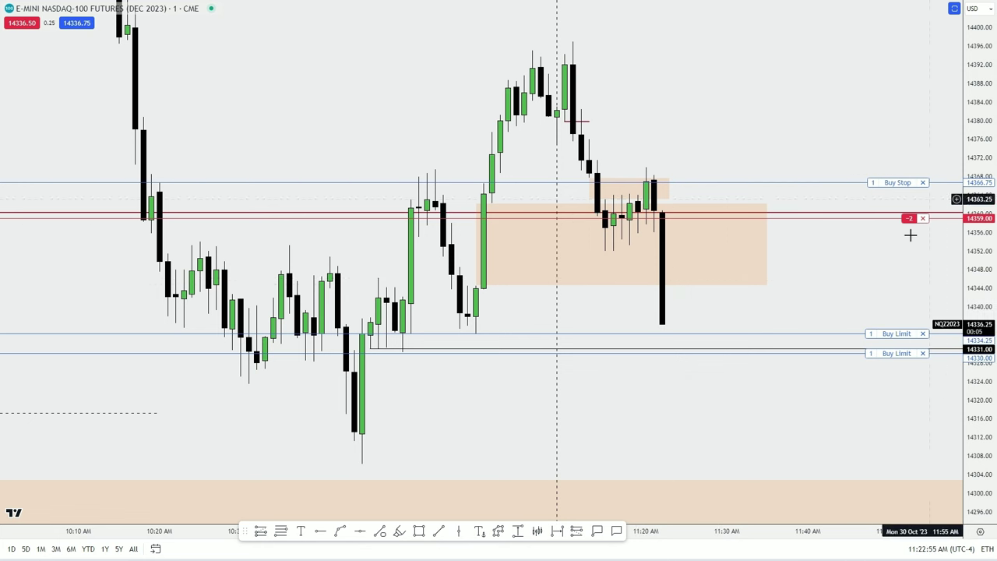
# Step: Move the buy stop order down to the short position's entry price at 14359.00
pyautogui.moveTo(908, 233); pyautogui.dragTo(878, 250)
pyautogui.moveTo(898, 147); pyautogui.dragTo(910, 183)
pyautogui.click(574, 411)
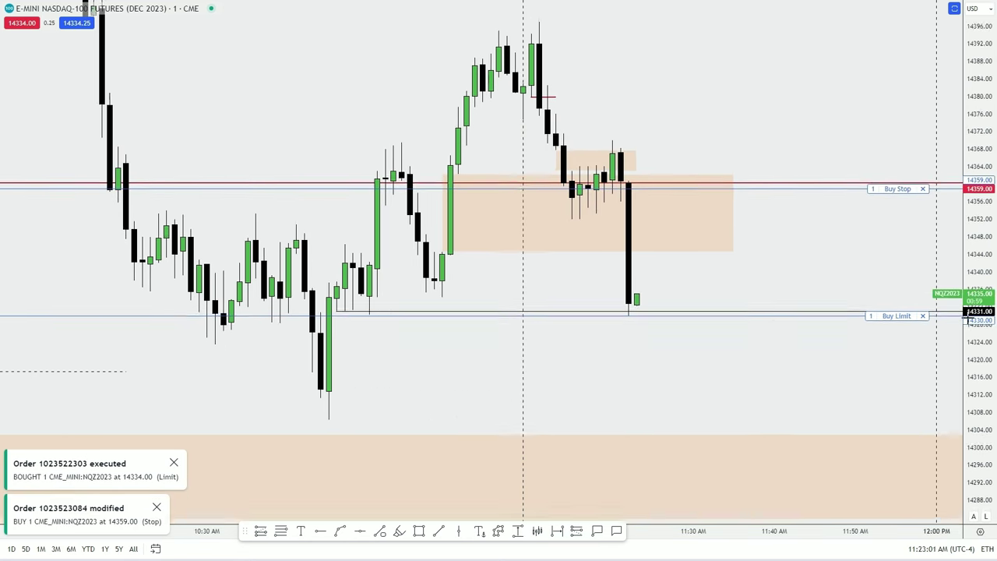
# Step: Draw a horizontal red line at about 14335 from the earlier swing-low candle body to just past the current candle
pyautogui.moveTo(859, 320)
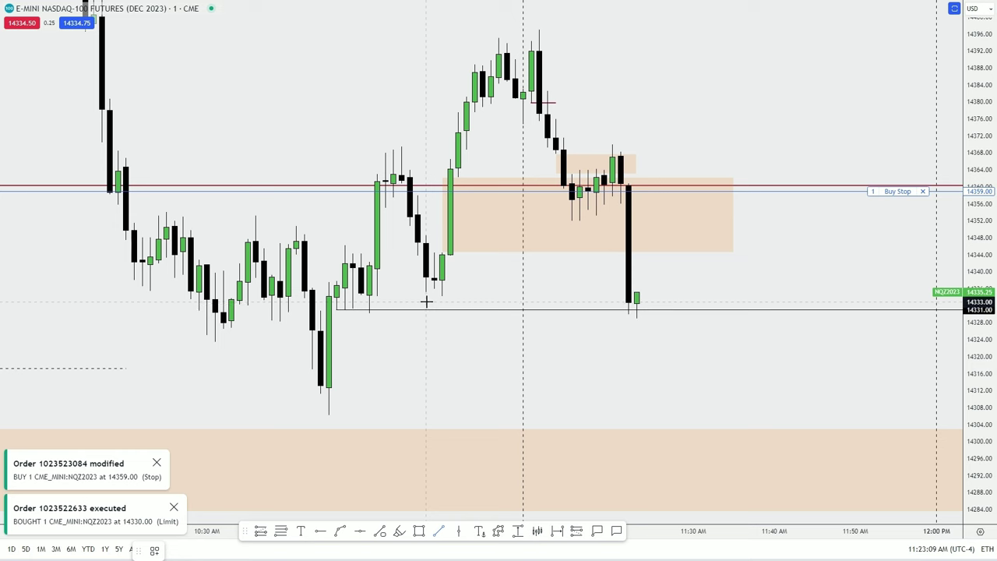
pyautogui.press('super')
pyautogui.press('super')
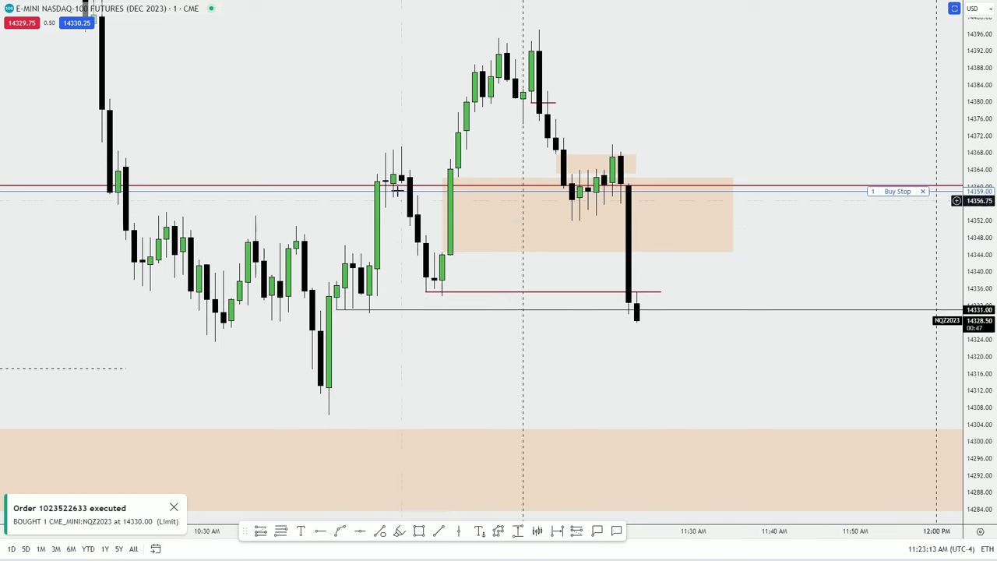
# Step: Copy the red line up to the earlier swing high at 14369.25 and try a Fibonacci measurement down toward the lower red line
pyautogui.moveTo(465, 293); pyautogui.dragTo(435, 138)
pyautogui.click(446, 158)
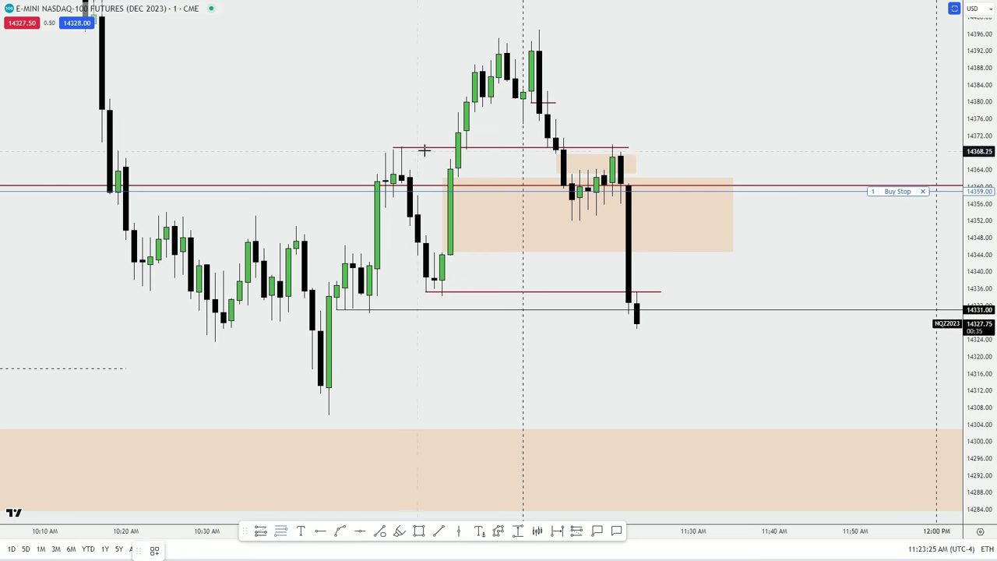
pyautogui.click(482, 147)
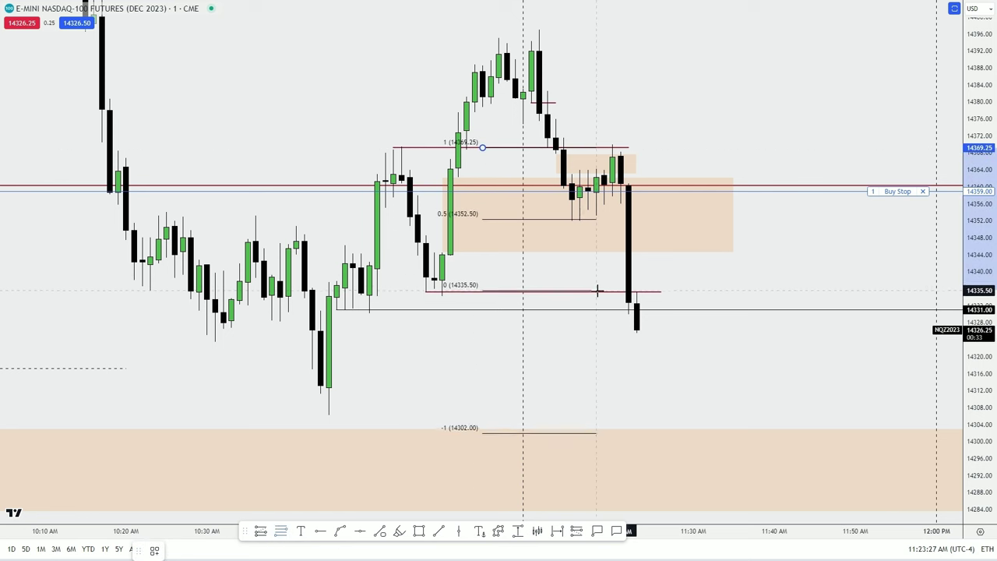
pyautogui.press('Escape')
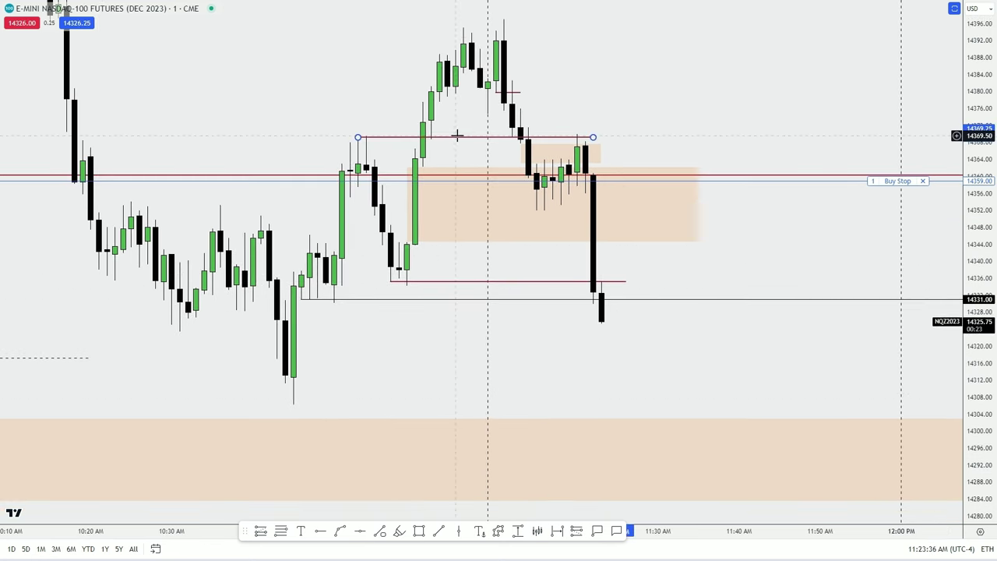
# Step: Delete the full-width red line at 14360.25 and restyle the large rectangle with the pale grey heart-labelled style
pyautogui.click(288, 171)
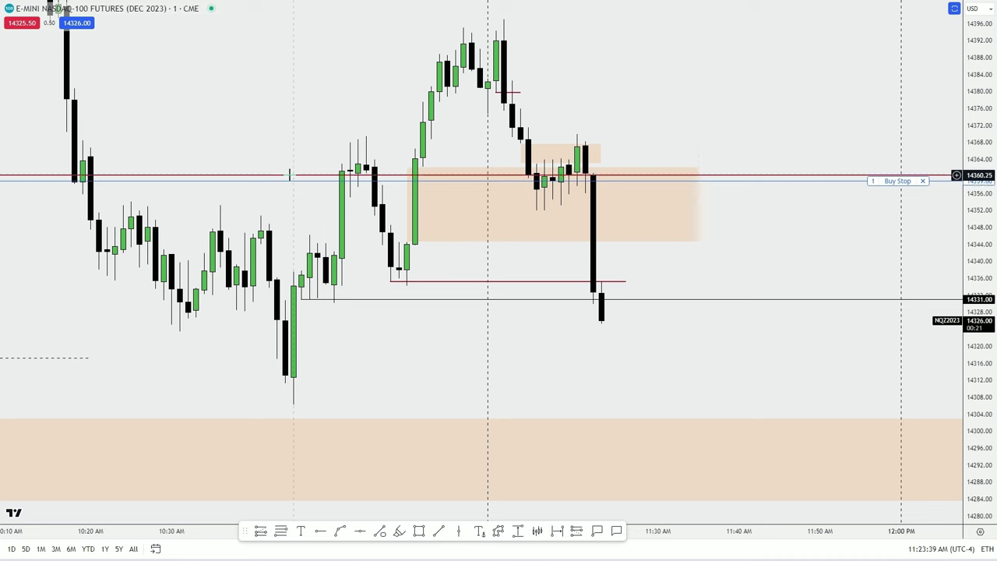
pyautogui.press('Delete')
pyautogui.click(697, 205)
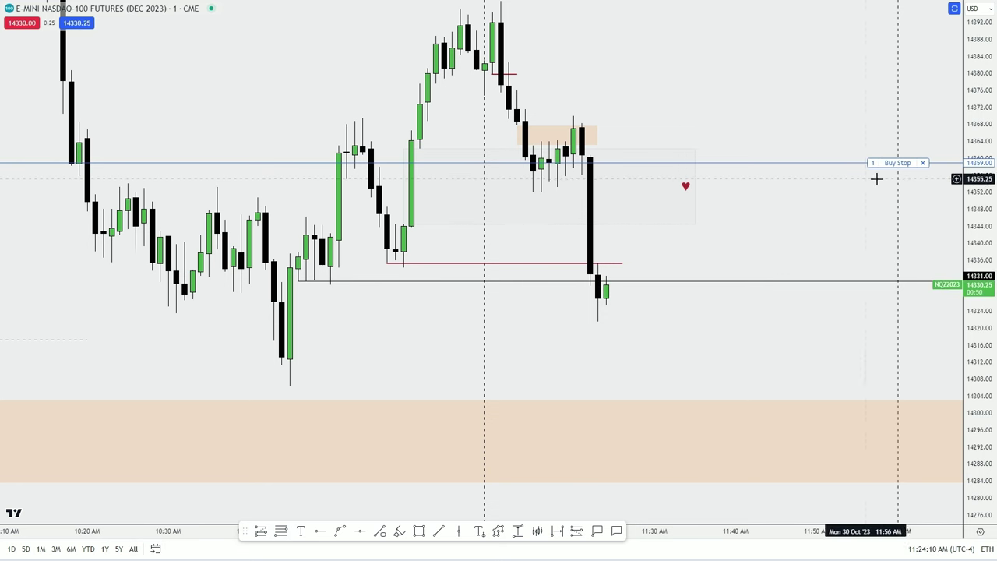
# Step: Lower the buy stop order to 14348.00
pyautogui.moveTo(885, 163); pyautogui.dragTo(881, 209)
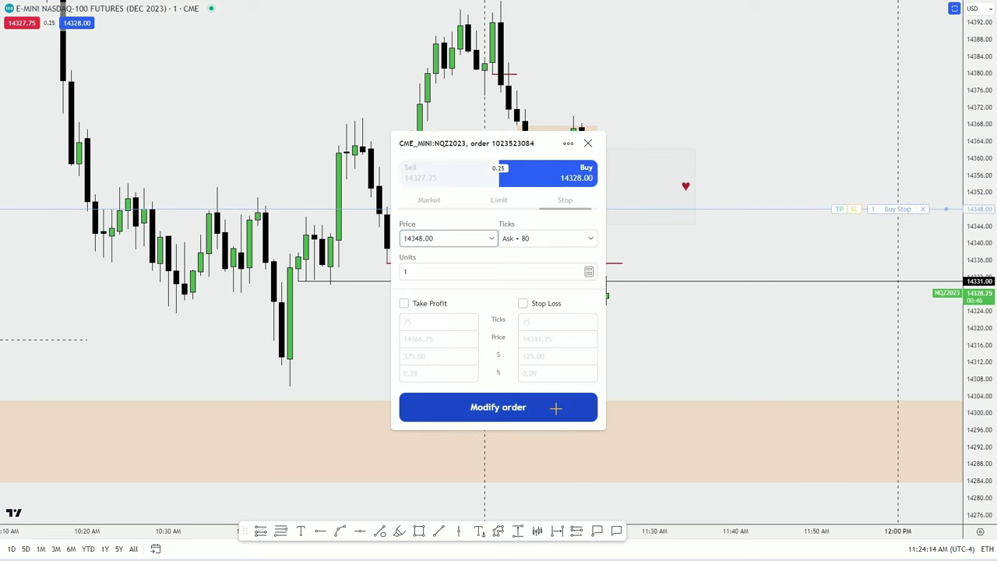
pyautogui.click(557, 408)
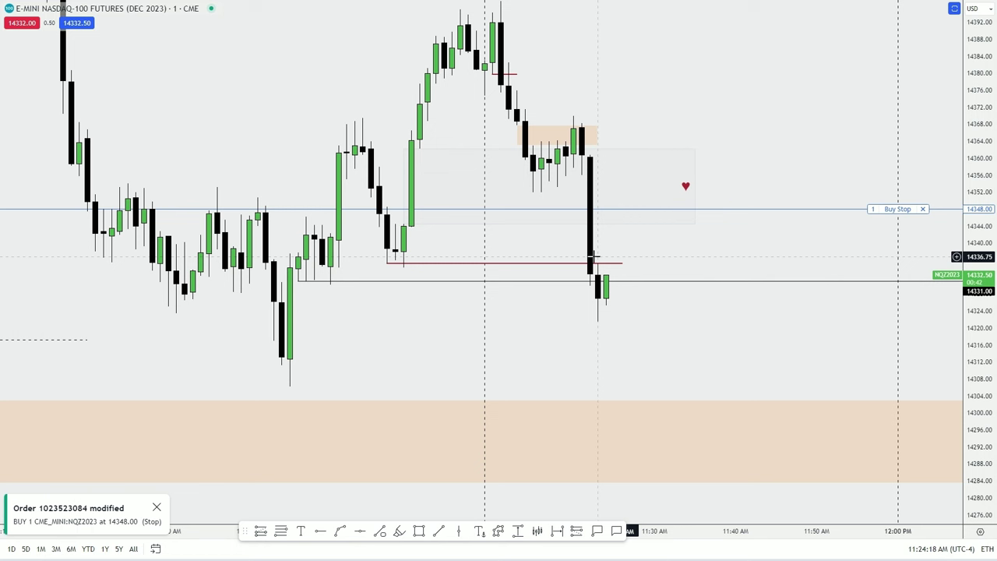
# Step: Draw a Fibonacci retracement over the large black candle's gap from 14356.00 down to 14335.25
pyautogui.click(282, 530)
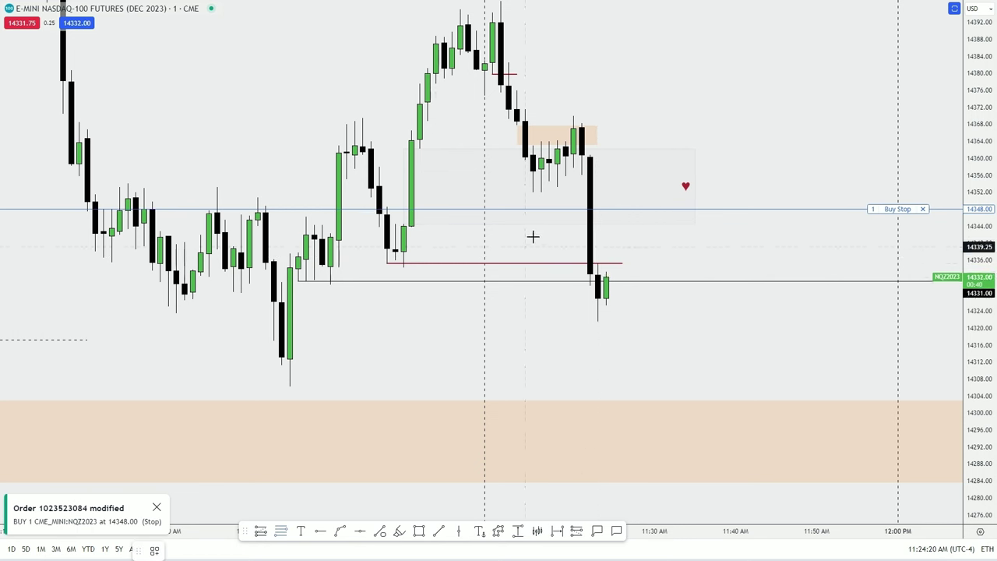
pyautogui.click(582, 175)
pyautogui.click(598, 264)
pyautogui.click(595, 221)
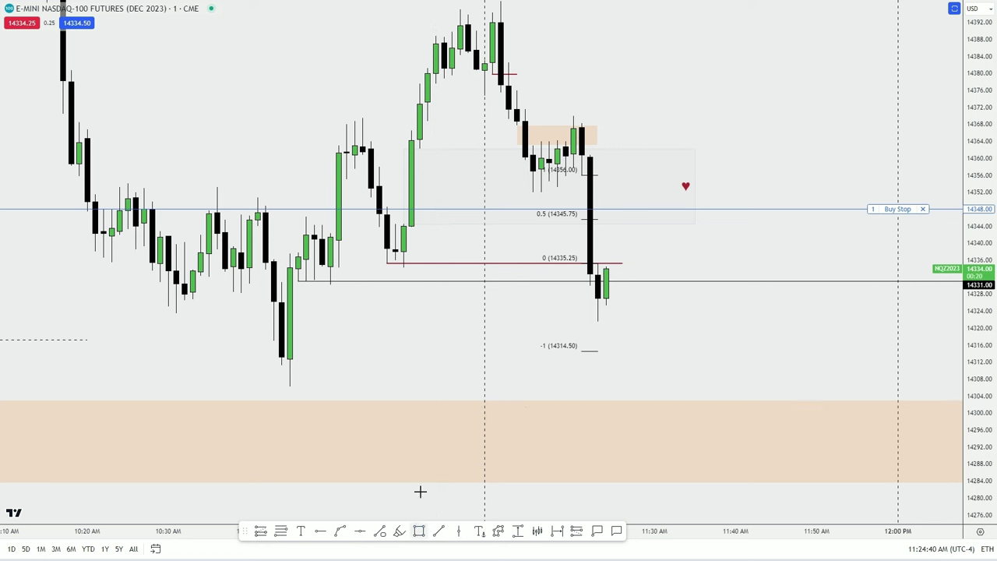
# Step: Draw a rectangle over the earlier small gap from 14344.25 to 14334.50 and extend it right to 11:35 AM
pyautogui.click(319, 243)
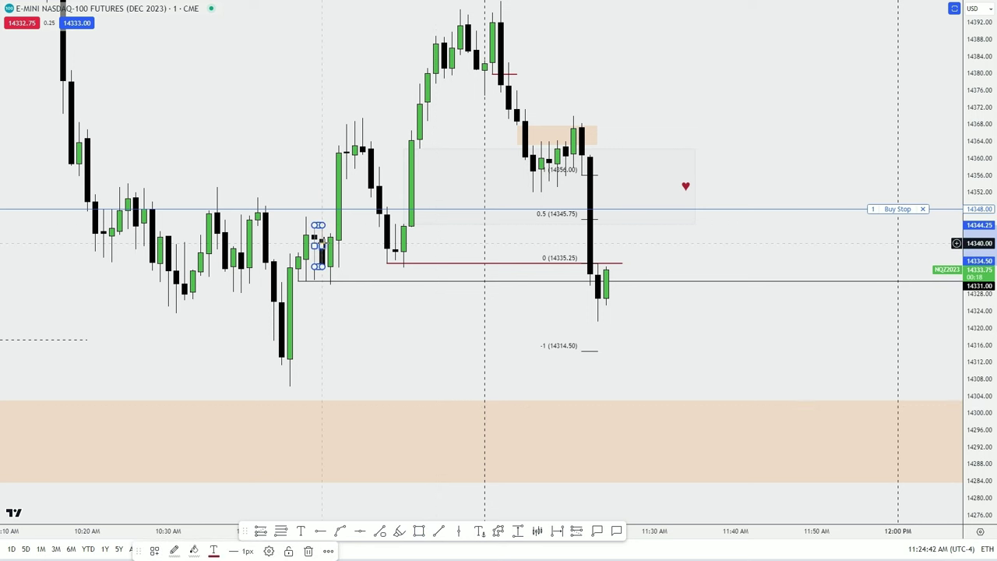
pyautogui.moveTo(320, 267); pyautogui.dragTo(692, 269)
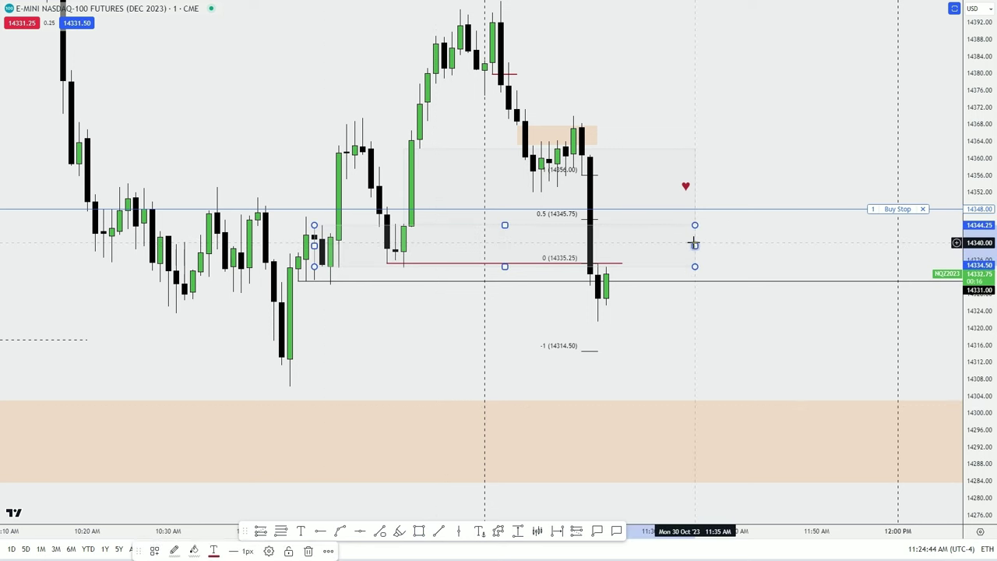
# Step: Apply the SIBI template to the new rectangle and clear its text label
pyautogui.doubleClick(693, 244)
pyautogui.click(415, 379)
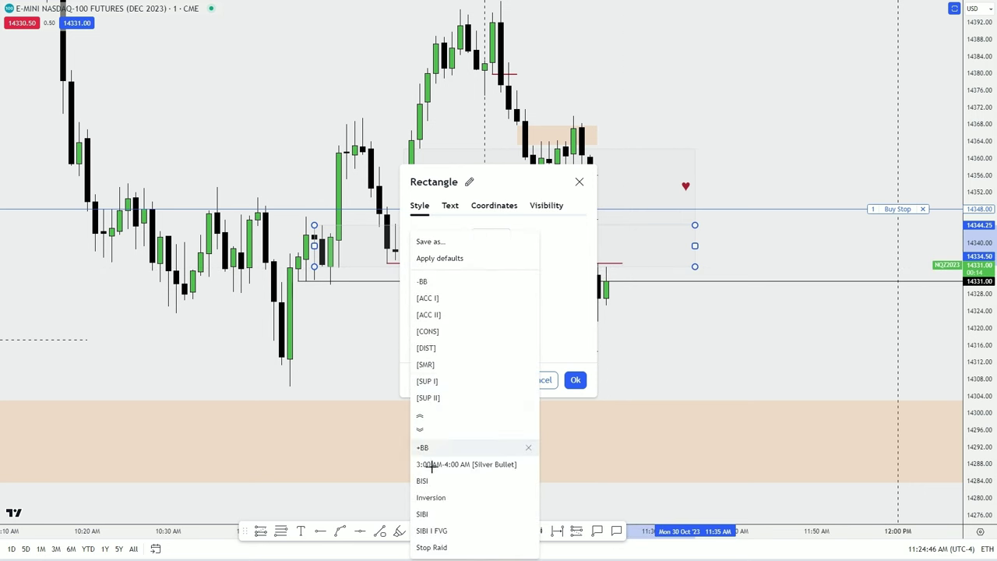
pyautogui.click(436, 514)
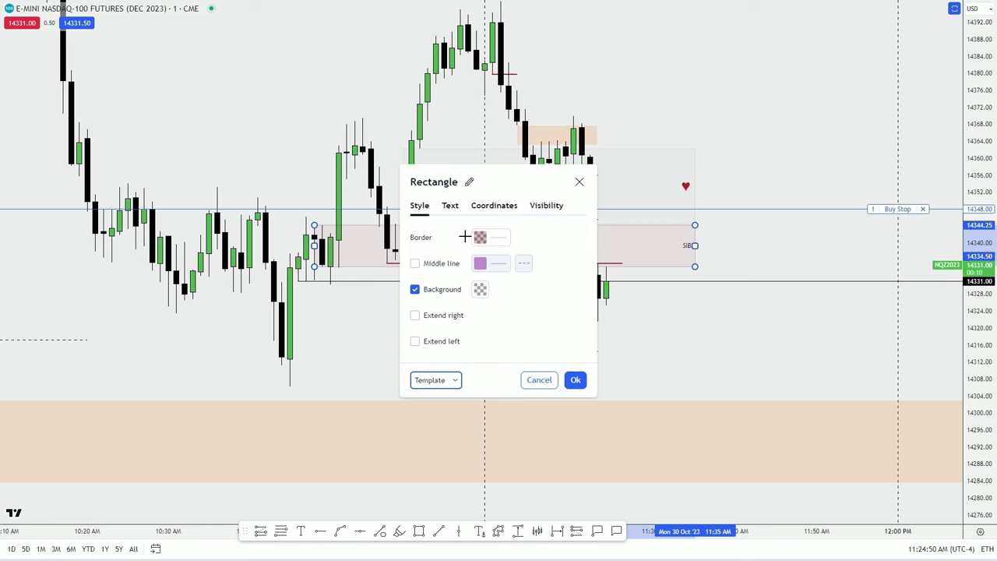
pyautogui.click(450, 205)
pyautogui.press('BackSpace')
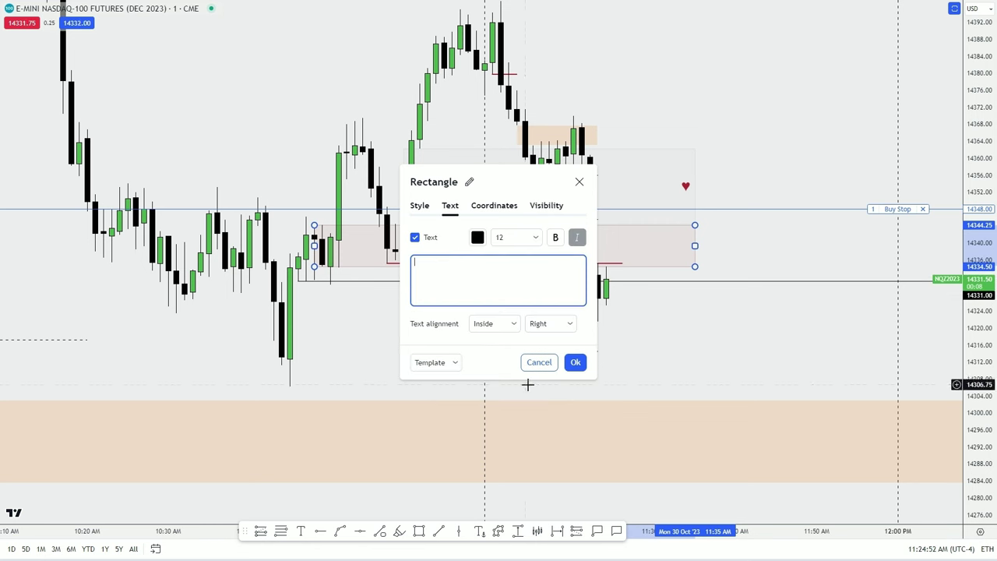
pyautogui.click(576, 362)
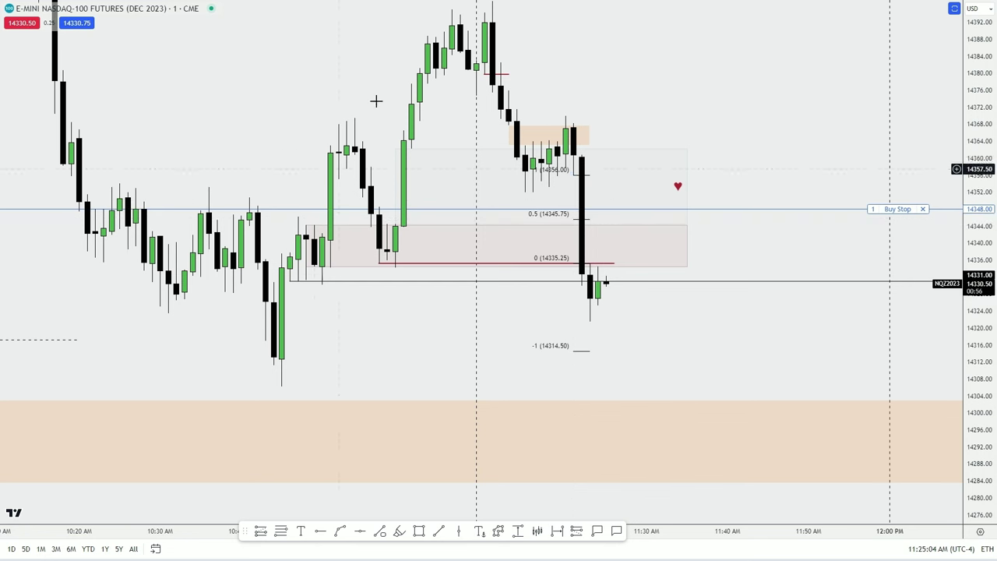
pyautogui.click(307, 226)
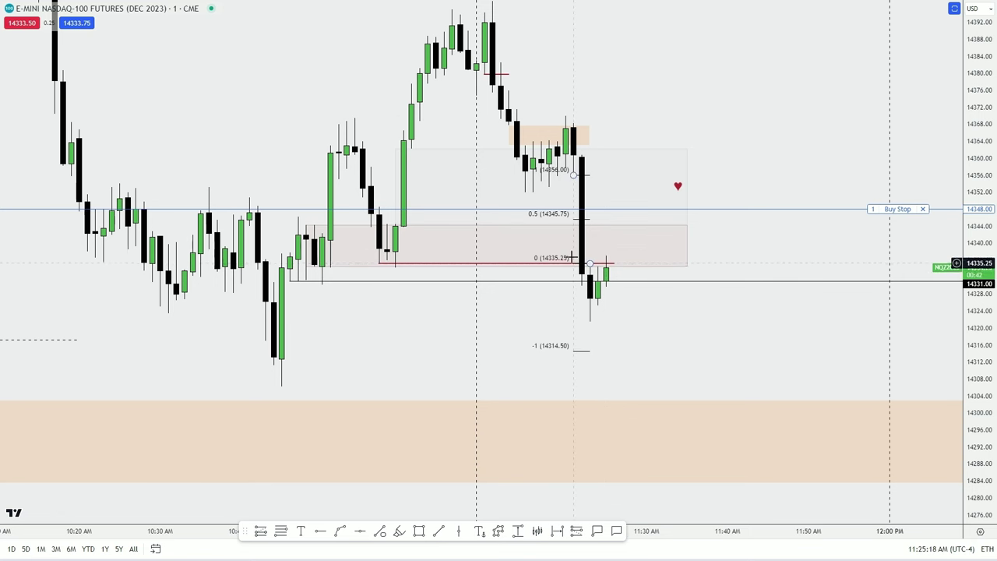
pyautogui.moveTo(640, 314); pyautogui.dragTo(629, 325)
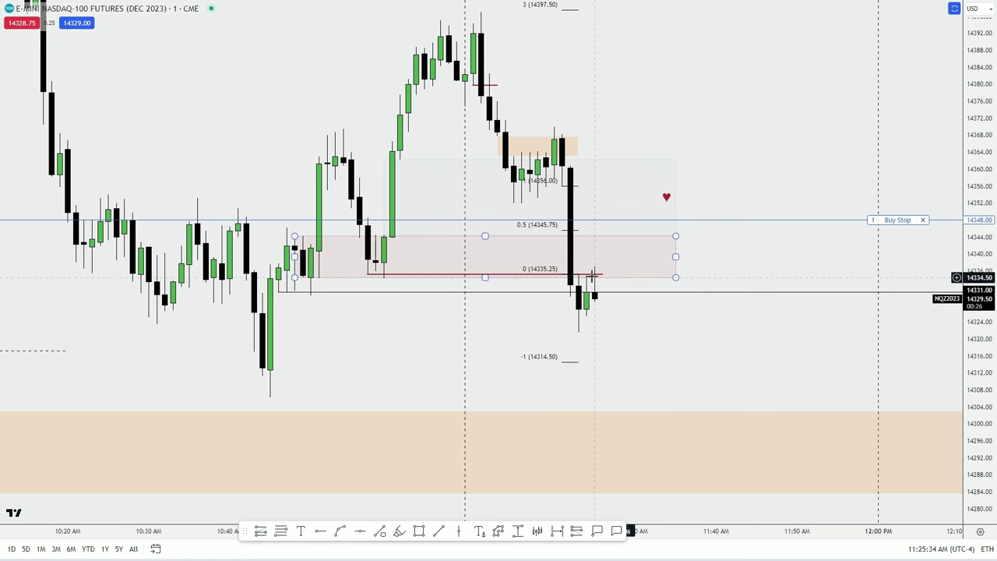
pyautogui.moveTo(883, 220)
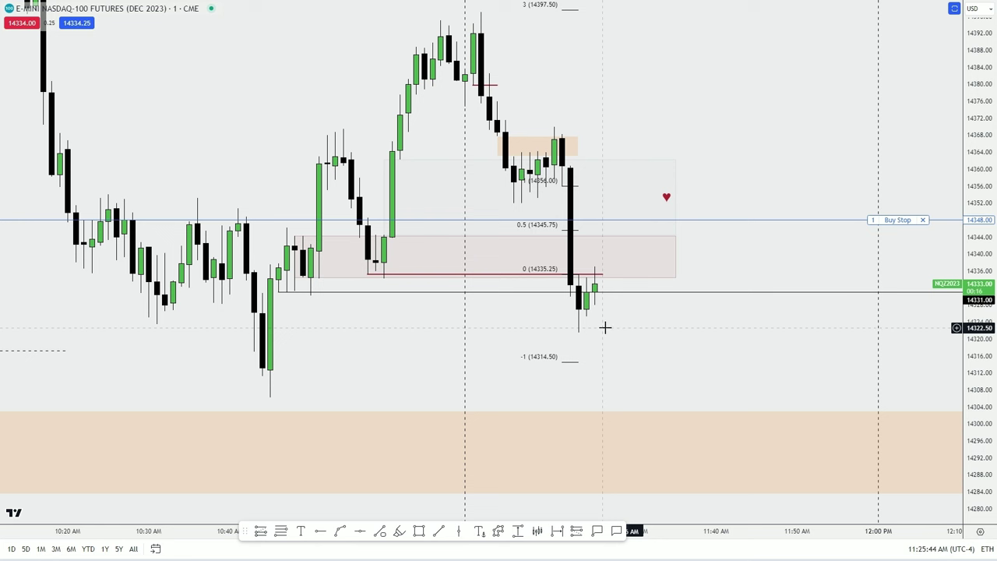
# Step: Remove the Fibonacci retracement on the large black candle and the grey heart-labelled rectangle
pyautogui.click(545, 237)
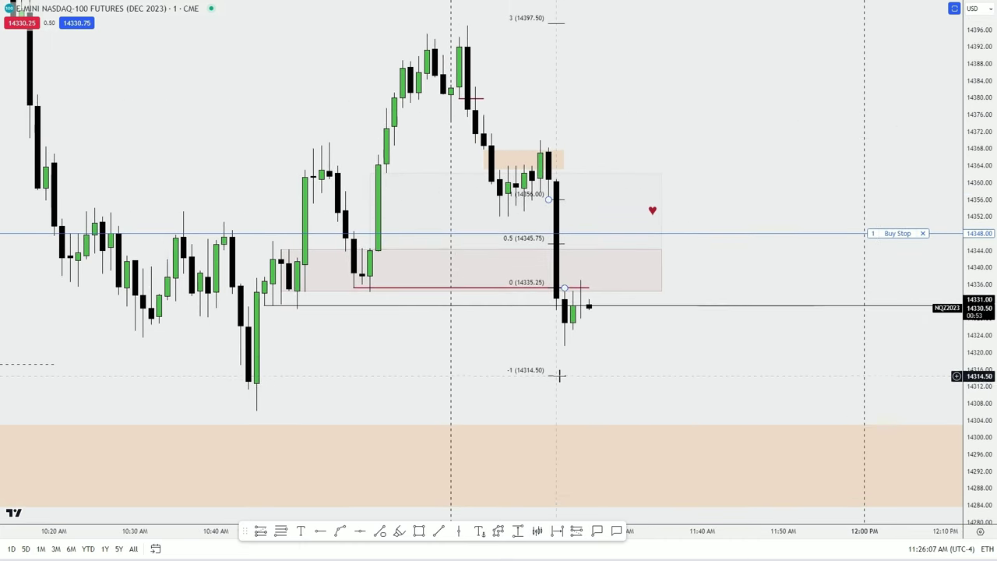
pyautogui.click(563, 369)
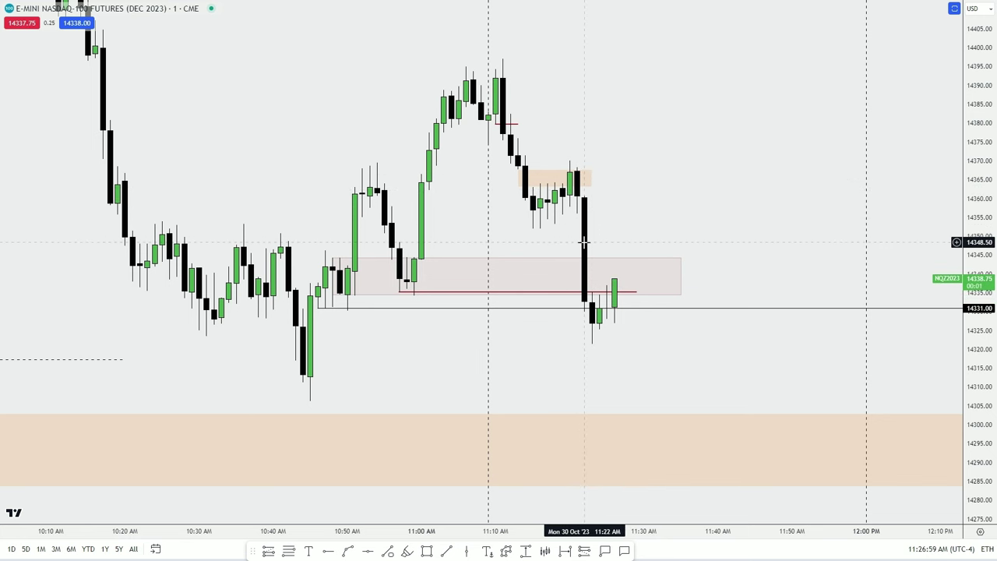
# Step: Sketch the price path from the SIBI rectangle down to about 14306 with green highlighter strokes and delete the strokes
pyautogui.click(408, 551)
pyautogui.moveTo(607, 305)
pyautogui.mouseDown()
pyautogui.moveTo(613, 274)
pyautogui.moveTo(646, 400)
pyautogui.mouseUp()
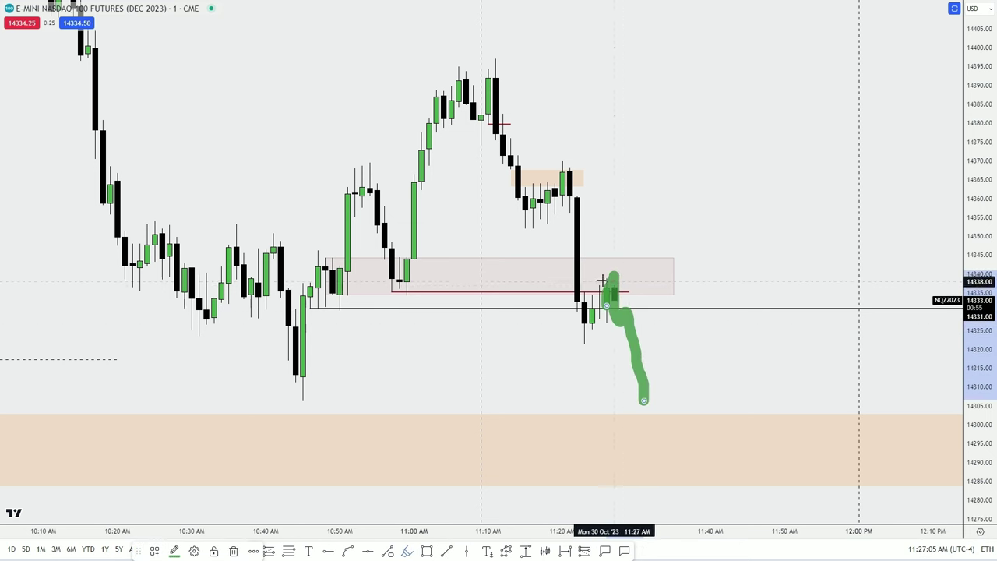
pyautogui.moveTo(601, 280); pyautogui.dragTo(651, 285)
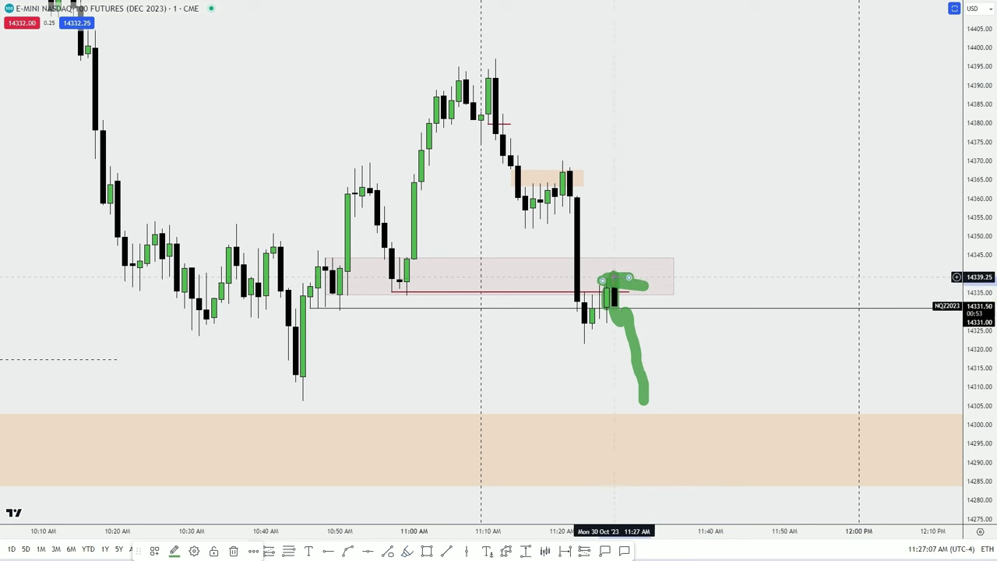
pyautogui.press('Delete')
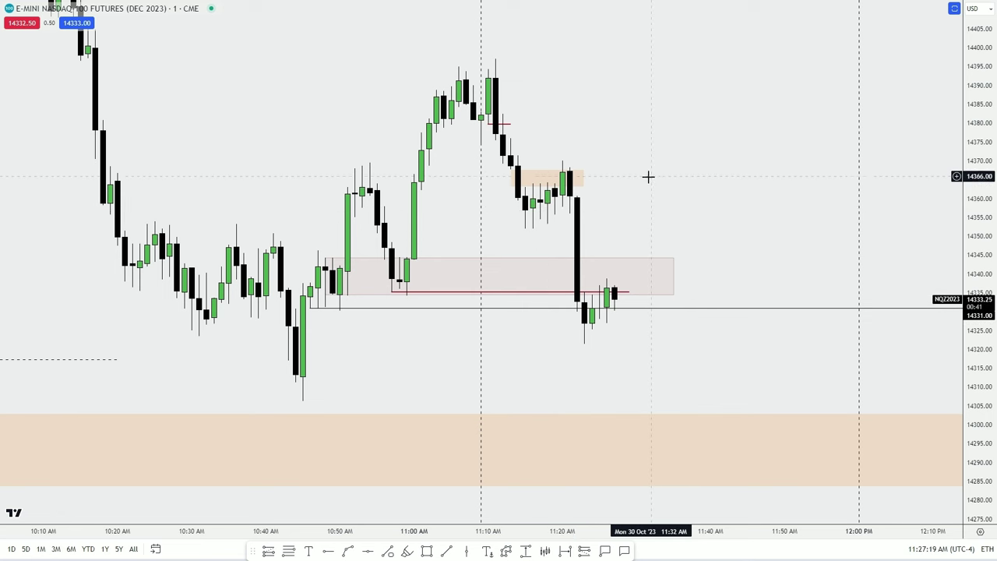
# Step: Draw a short horizontal red line at 14332.50 from the 11:23 AM candle to just past the current candle
pyautogui.moveTo(957, 411); pyautogui.dragTo(921, 391)
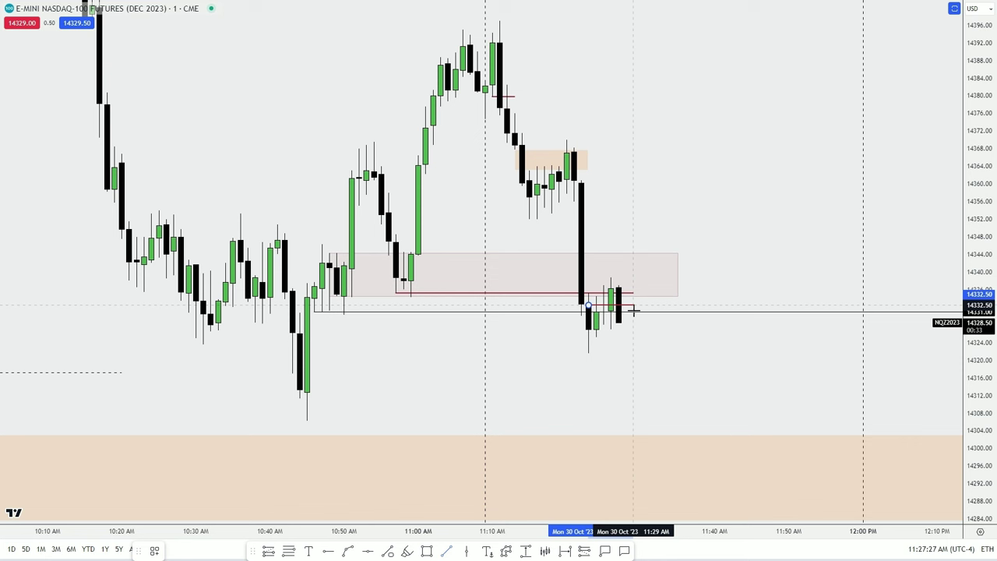
pyautogui.click(589, 298)
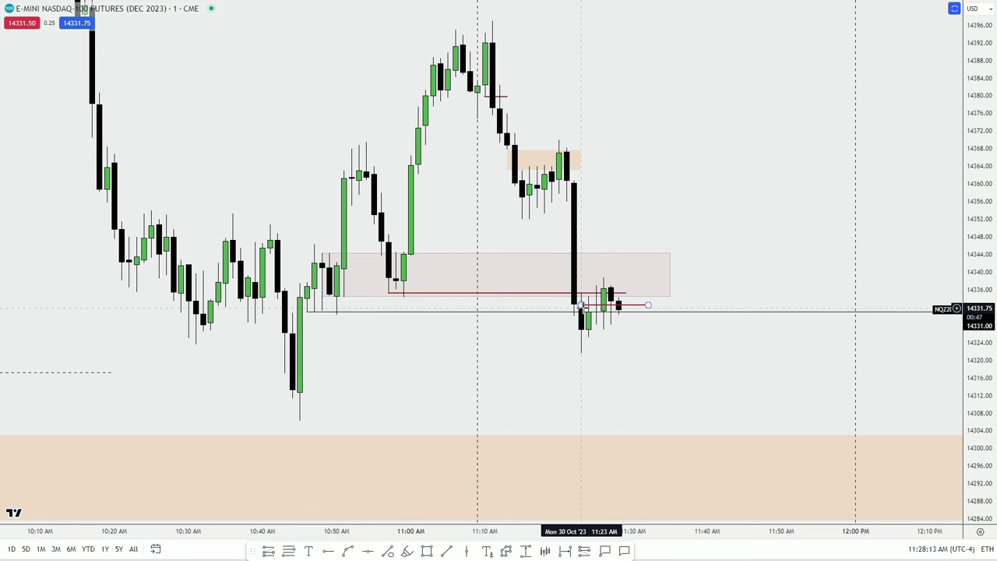
# Step: Add the bold text "Right Side" in the empty area above the recent sell-off
pyautogui.click(309, 550)
pyautogui.click(606, 98)
pyautogui.write('Right Side')
pyautogui.click(696, 180)
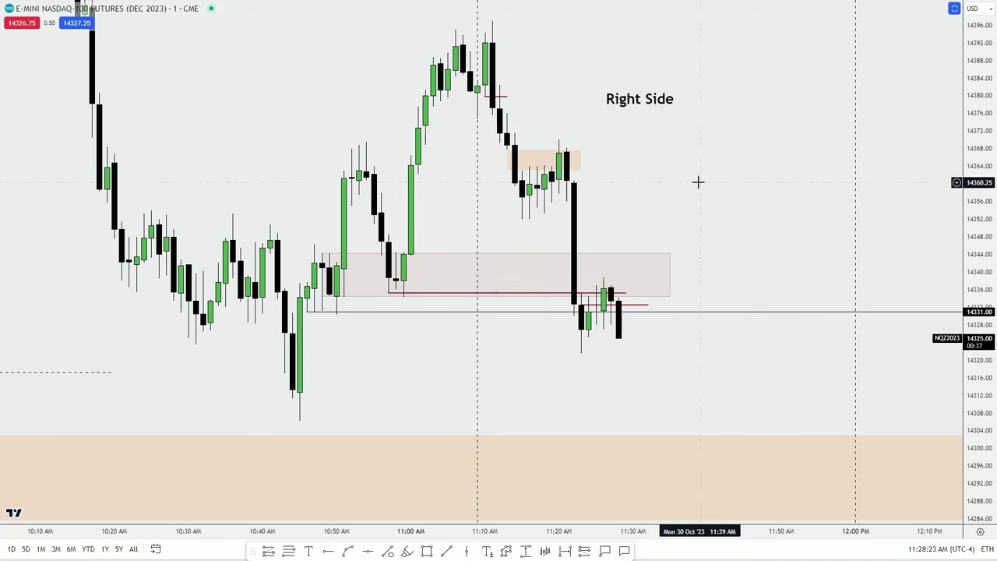
# Step: Raise the "Right Side" label to the height of the swing high and add a matching "Left Side" label over the earlier candles
pyautogui.click(302, 58)
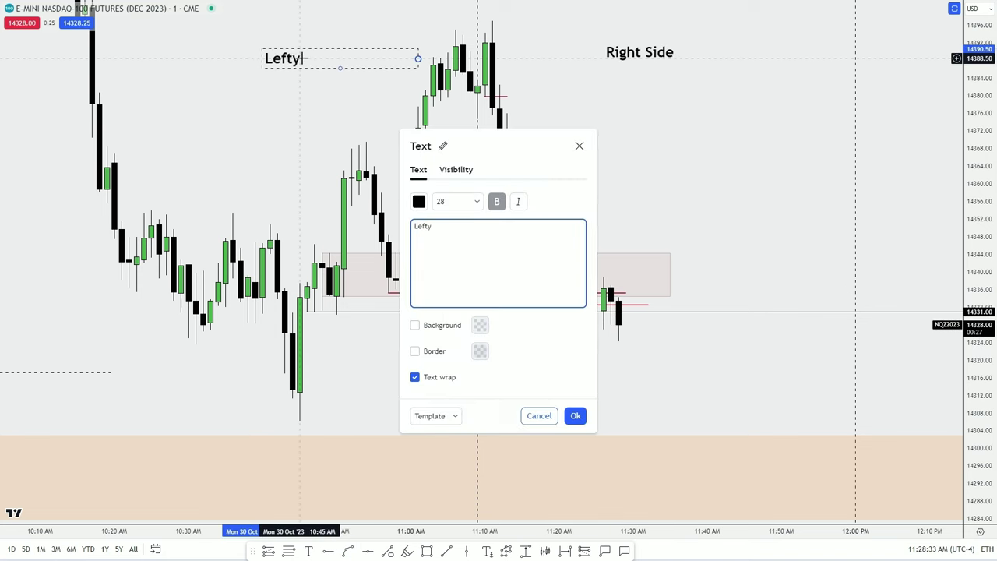
pyautogui.write('Left sID')
pyautogui.press('BackSpace')
pyautogui.press('BackSpace')
pyautogui.write('ide')
pyautogui.click(781, 104)
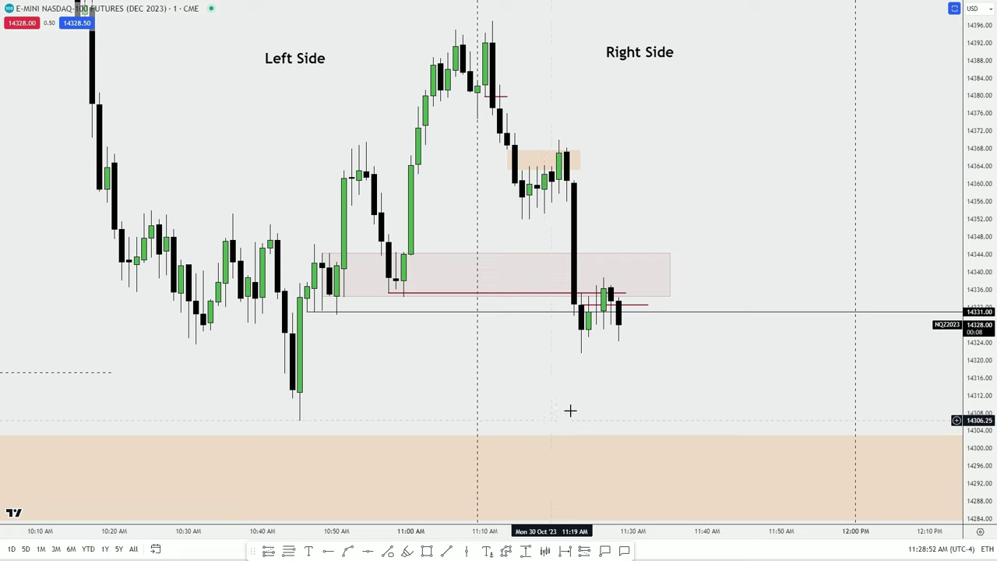
# Step: Delete the long red trend line at 14335.25 that runs through the SIBI rectangle
pyautogui.click(623, 290)
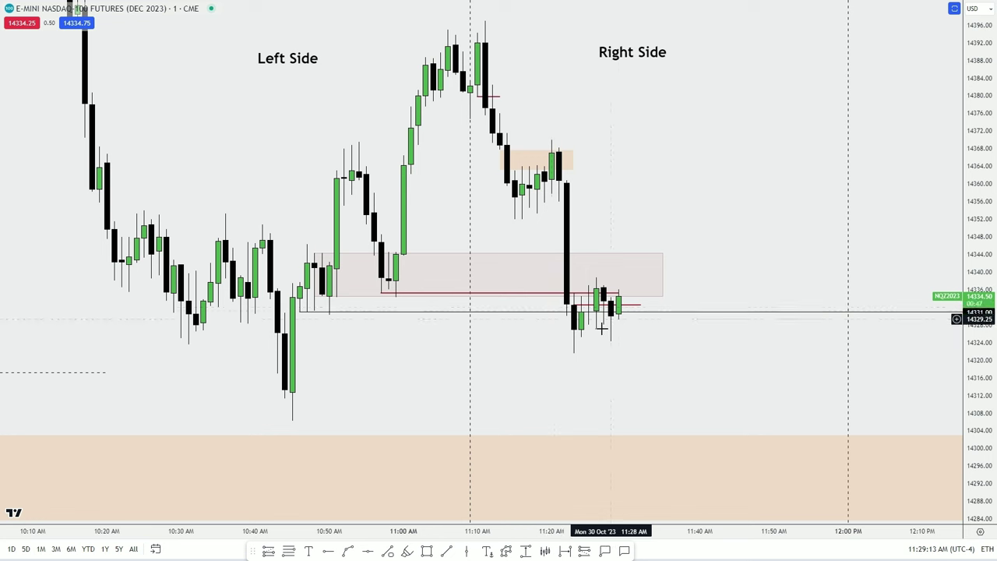
pyautogui.rightClick(619, 292)
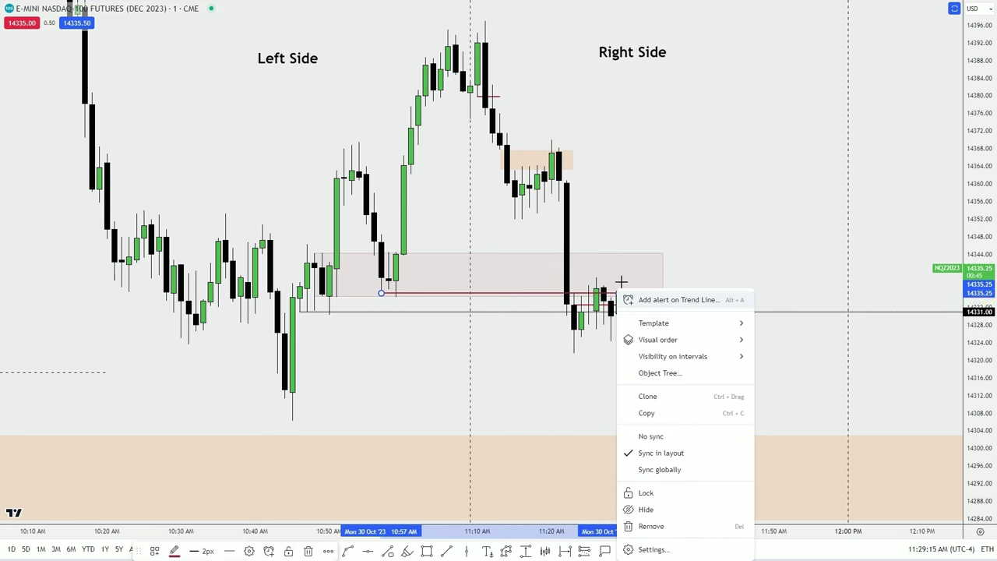
pyautogui.click(619, 292)
pyautogui.click(619, 292)
pyautogui.press('Delete')
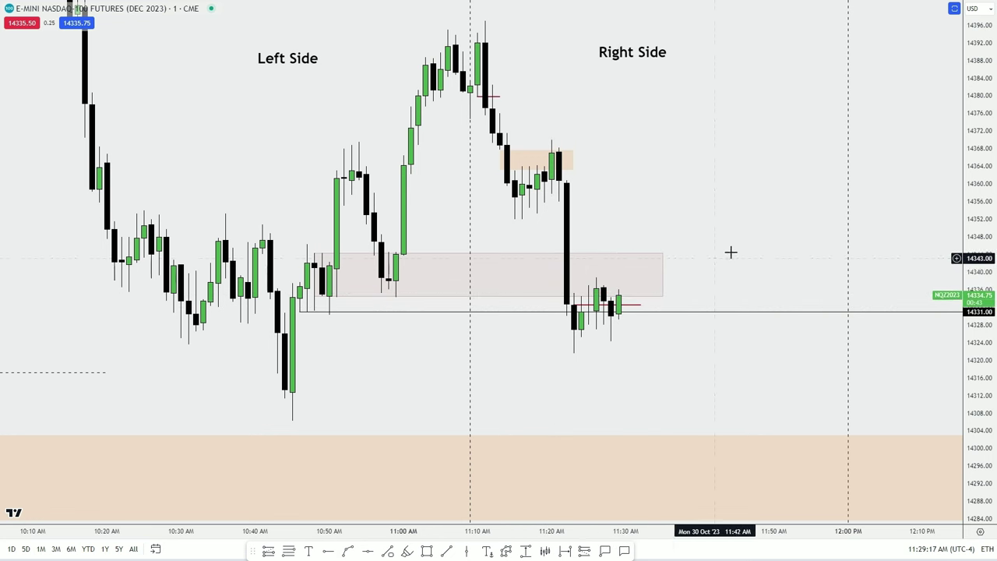
# Step: Copy the short red line up to about 14336.75, starting at the black candle's top and running past the current candle
pyautogui.moveTo(548, 295); pyautogui.dragTo(556, 316)
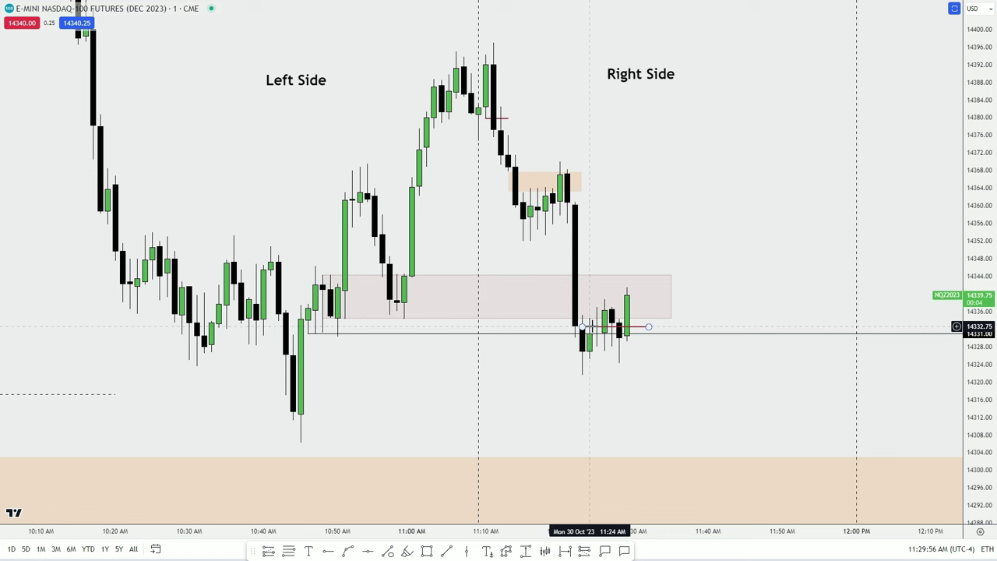
pyautogui.moveTo(590, 326); pyautogui.dragTo(619, 303)
pyautogui.click(625, 223)
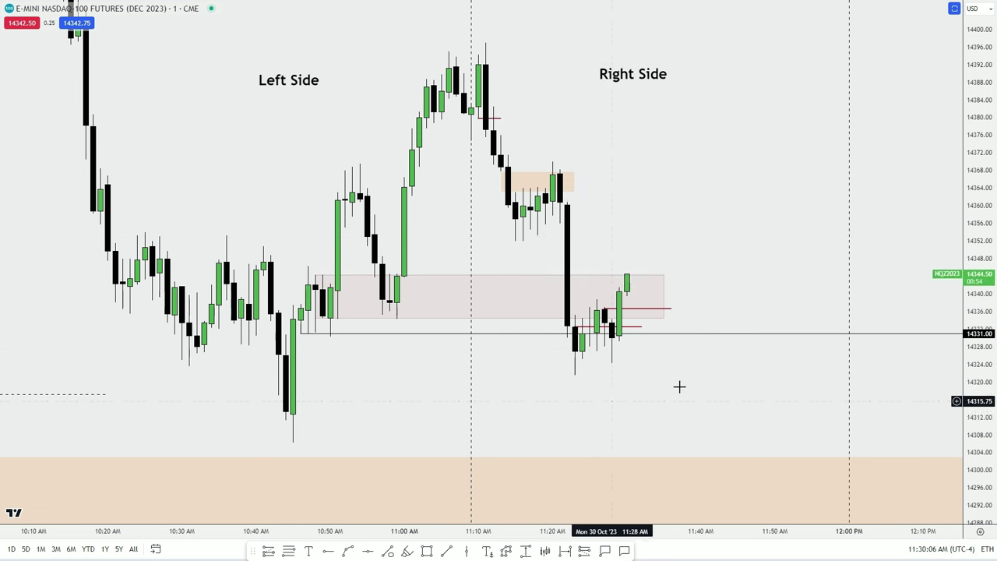
pyautogui.moveTo(978, 430); pyautogui.dragTo(979, 446)
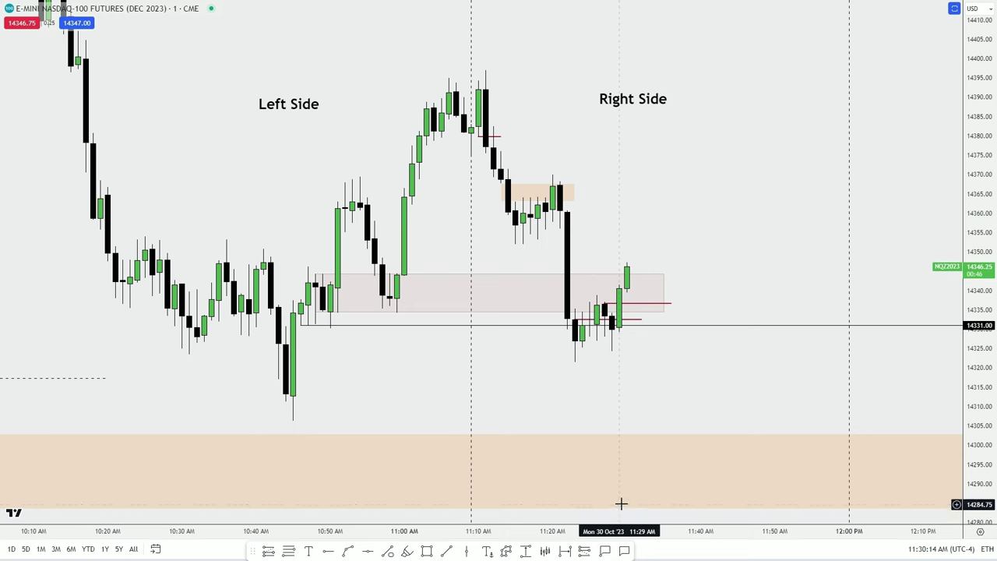
pyautogui.moveTo(626, 530)
pyautogui.mouseDown()
pyautogui.moveTo(681, 539)
pyautogui.moveTo(646, 541)
pyautogui.moveTo(696, 535)
pyautogui.moveTo(615, 531)
pyautogui.mouseUp()
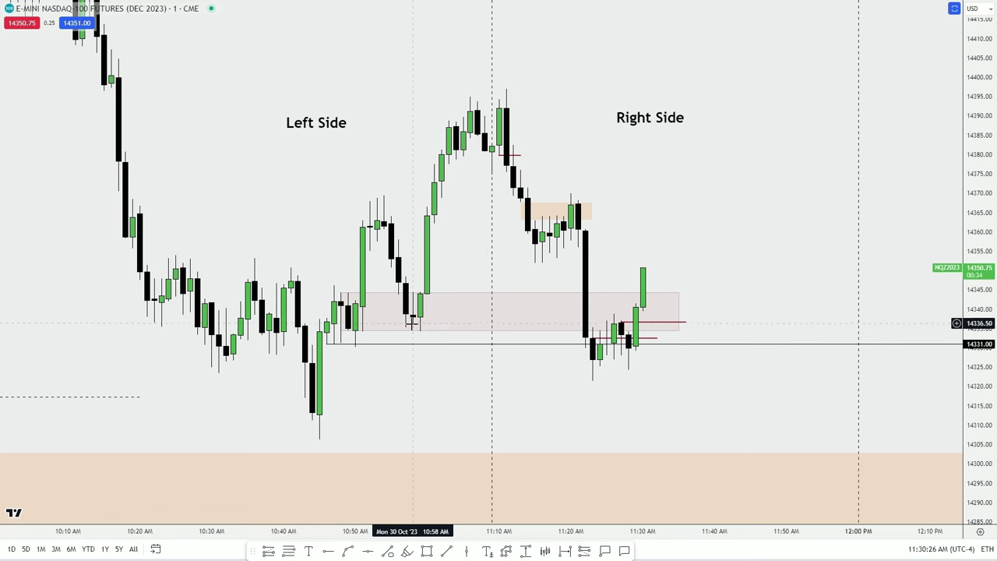
pyautogui.click(340, 294)
pyautogui.click(350, 340)
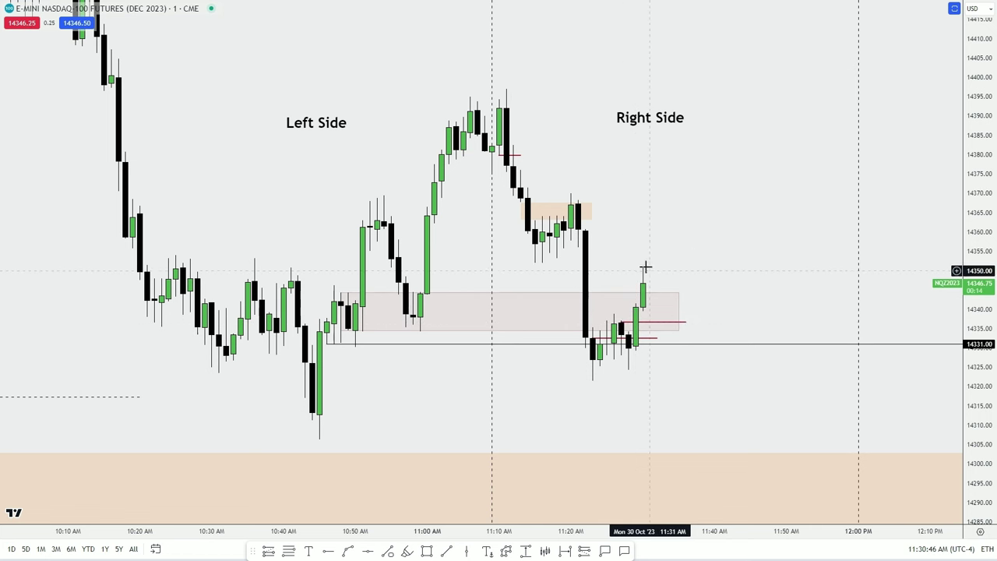
pyautogui.moveTo(679, 272); pyautogui.dragTo(663, 216)
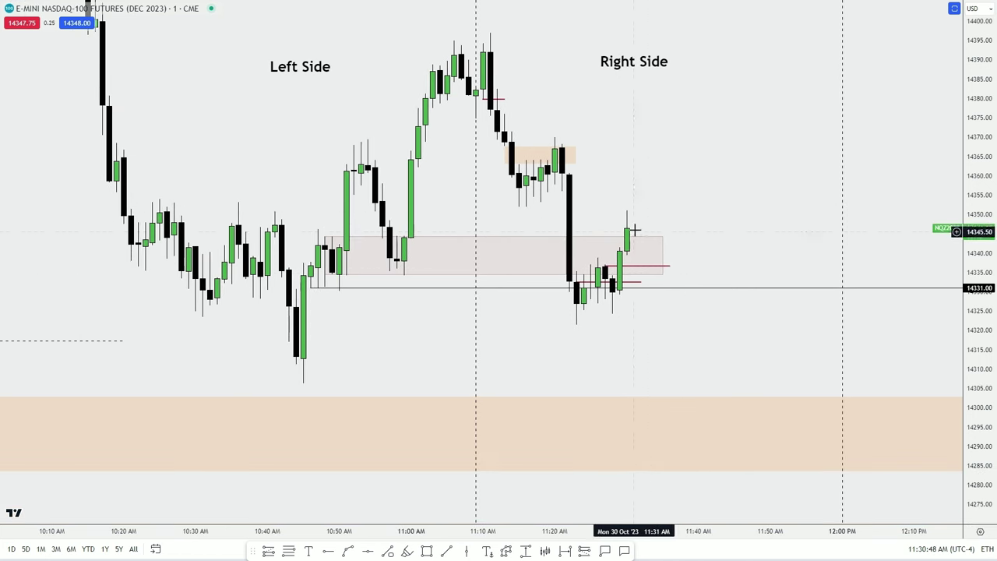
pyautogui.moveTo(726, 339); pyautogui.dragTo(714, 363)
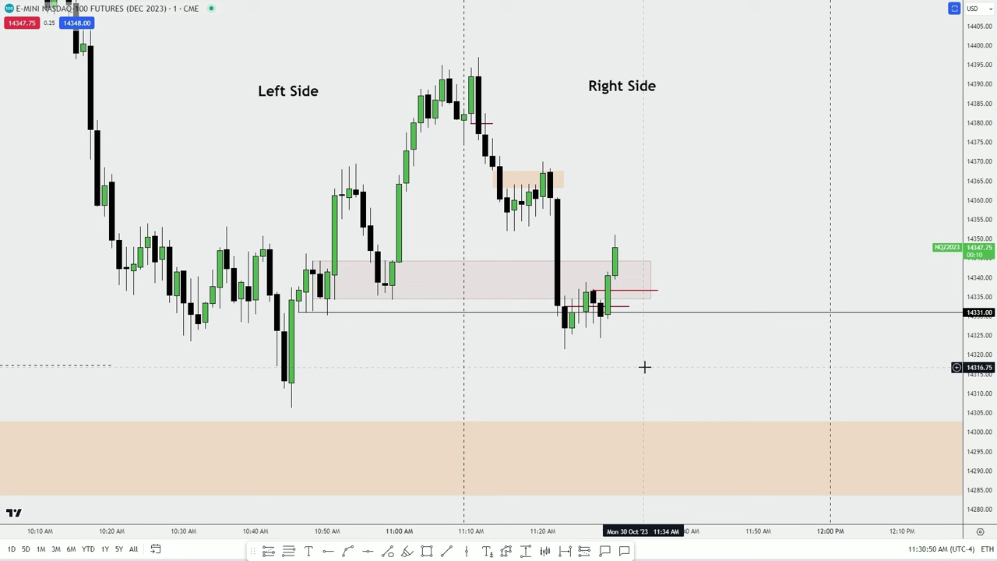